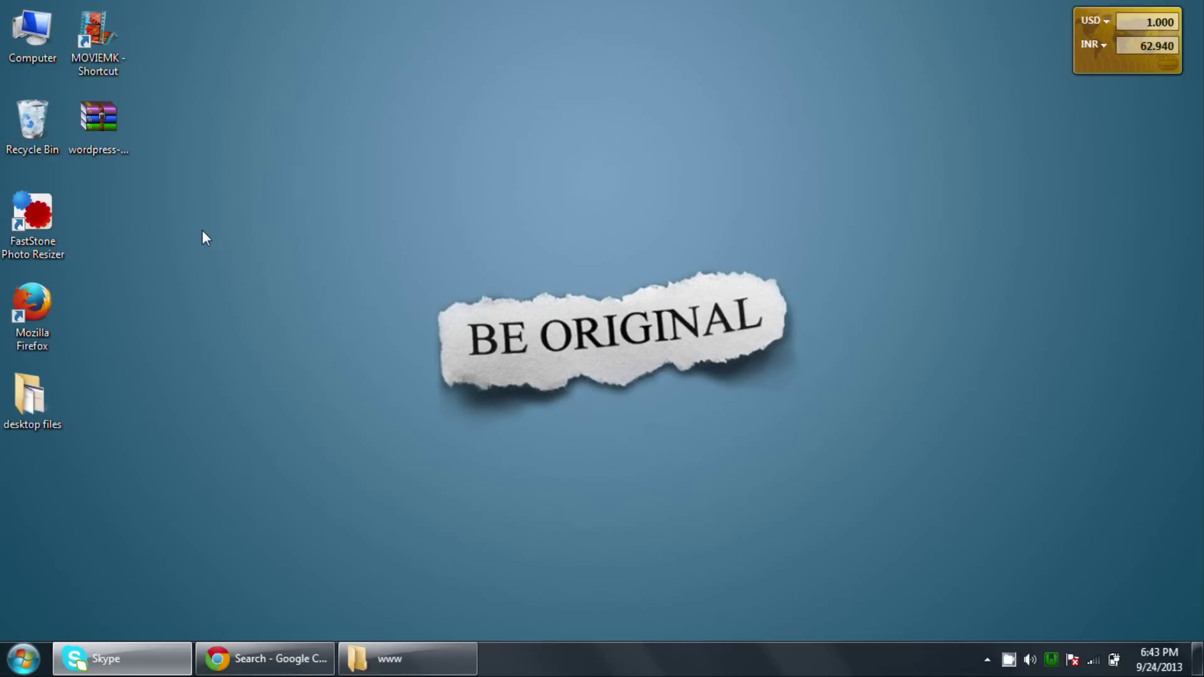
Load Google in Chrome and search for 'wordpress download'.
click(254, 659)
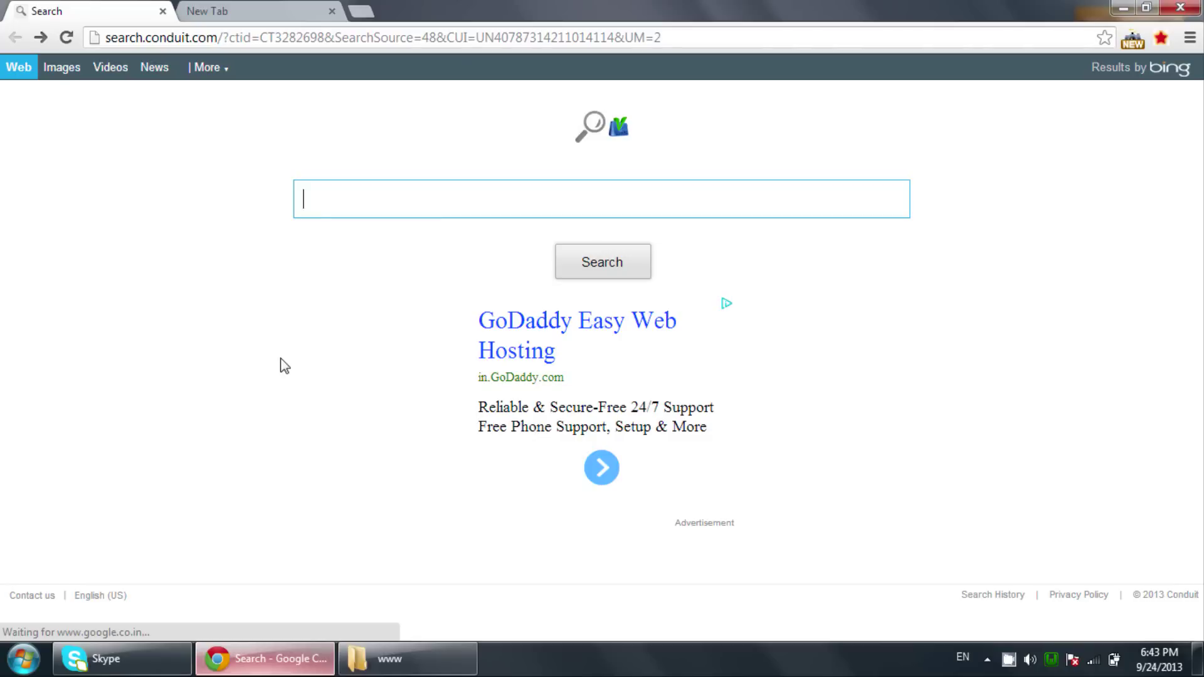
click(262, 40)
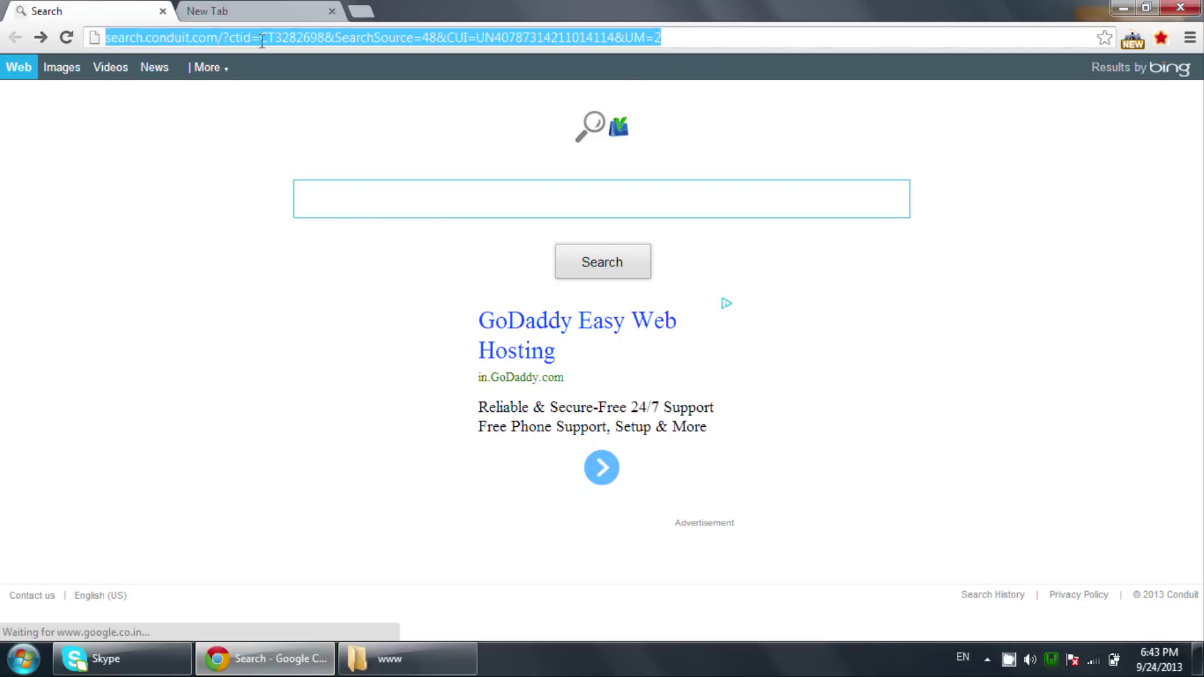
text(google.com)
key(Return)
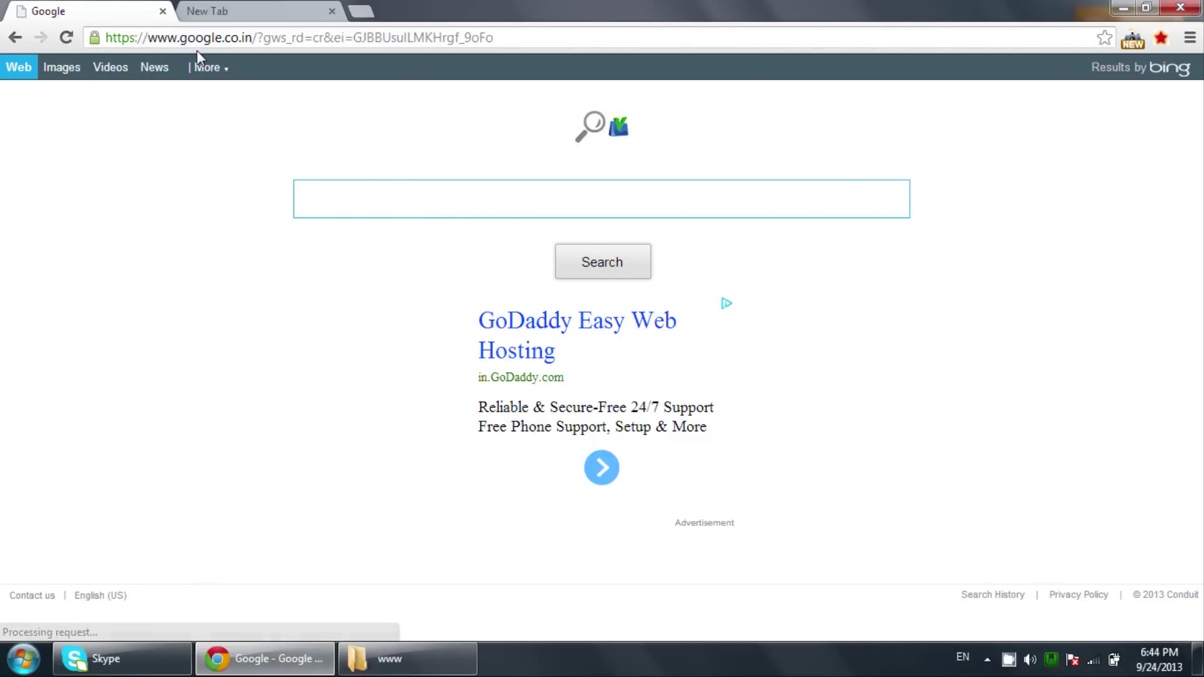
text(wor)
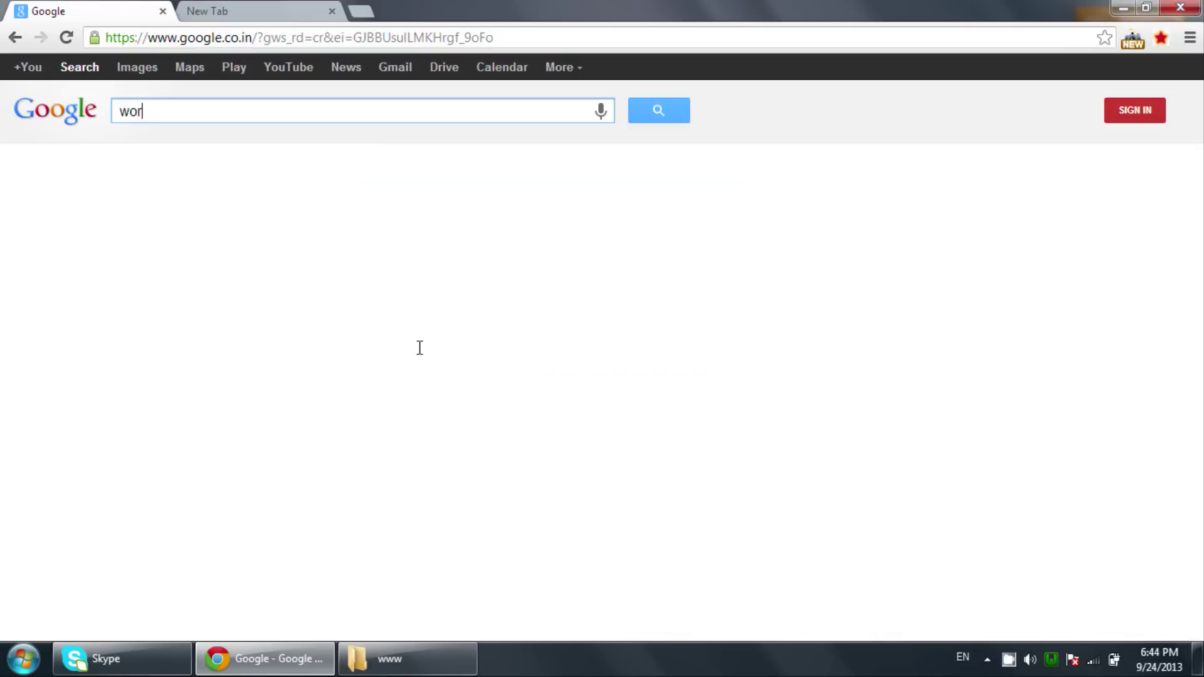
text(dpress down)
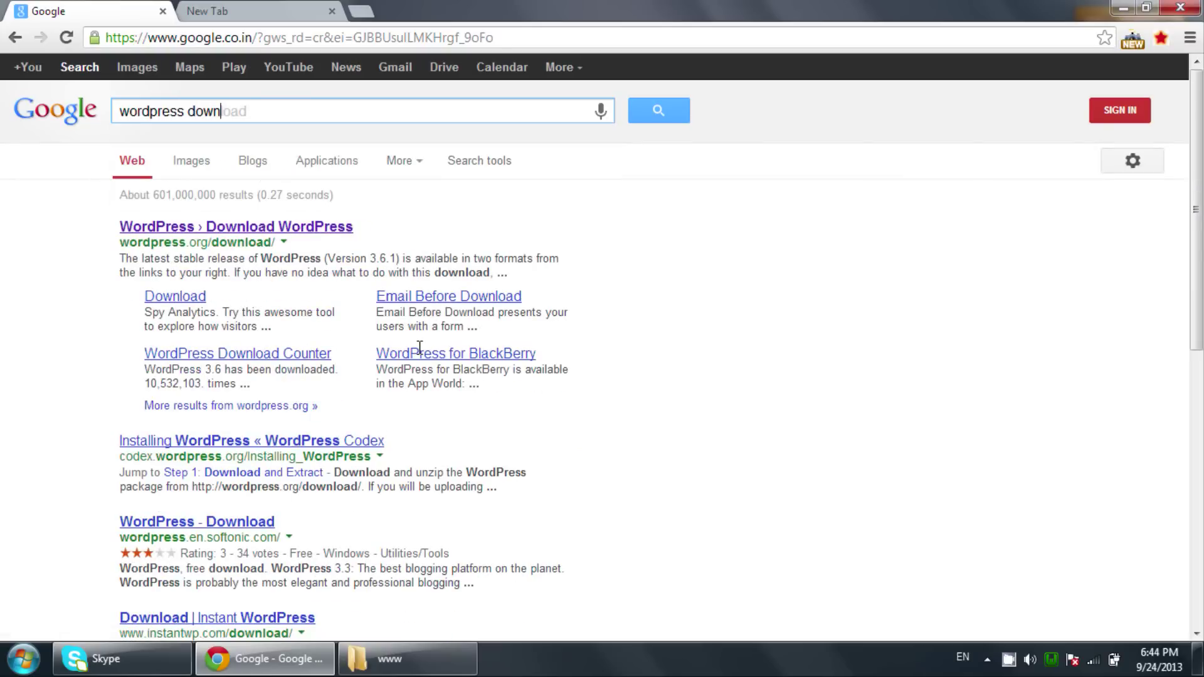
text(load)
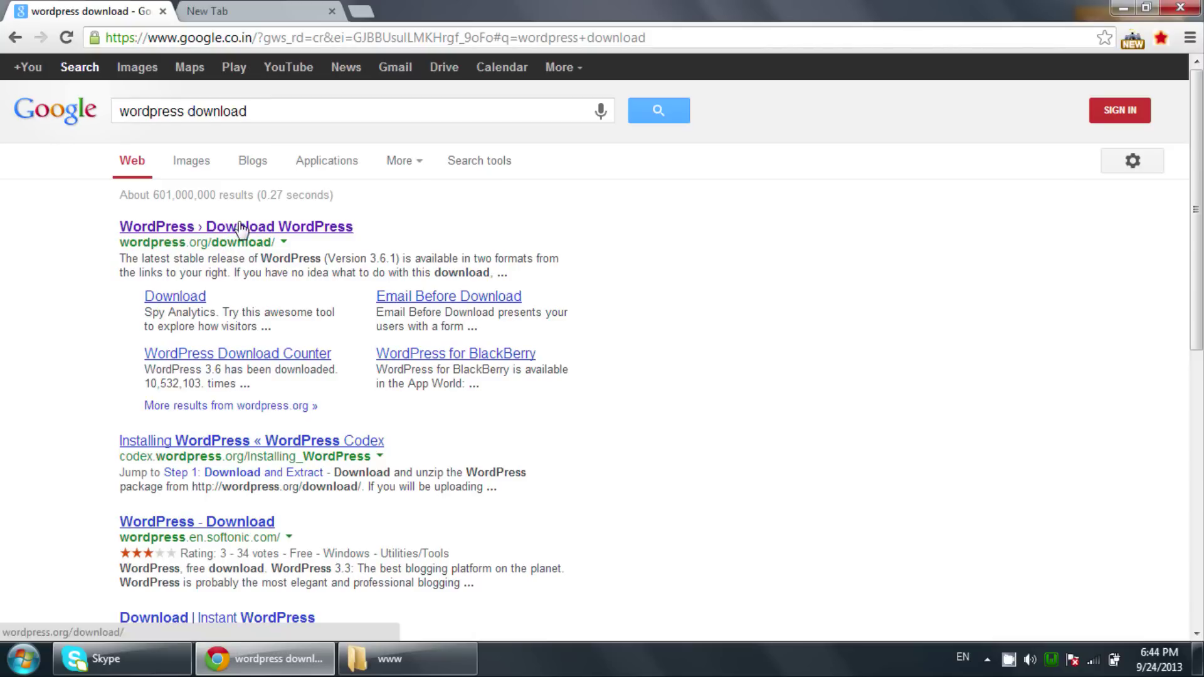
Start and cancel the WordPress 3.6.1 download, then select the desktop wordpress-3.6.1 archive.
click(242, 232)
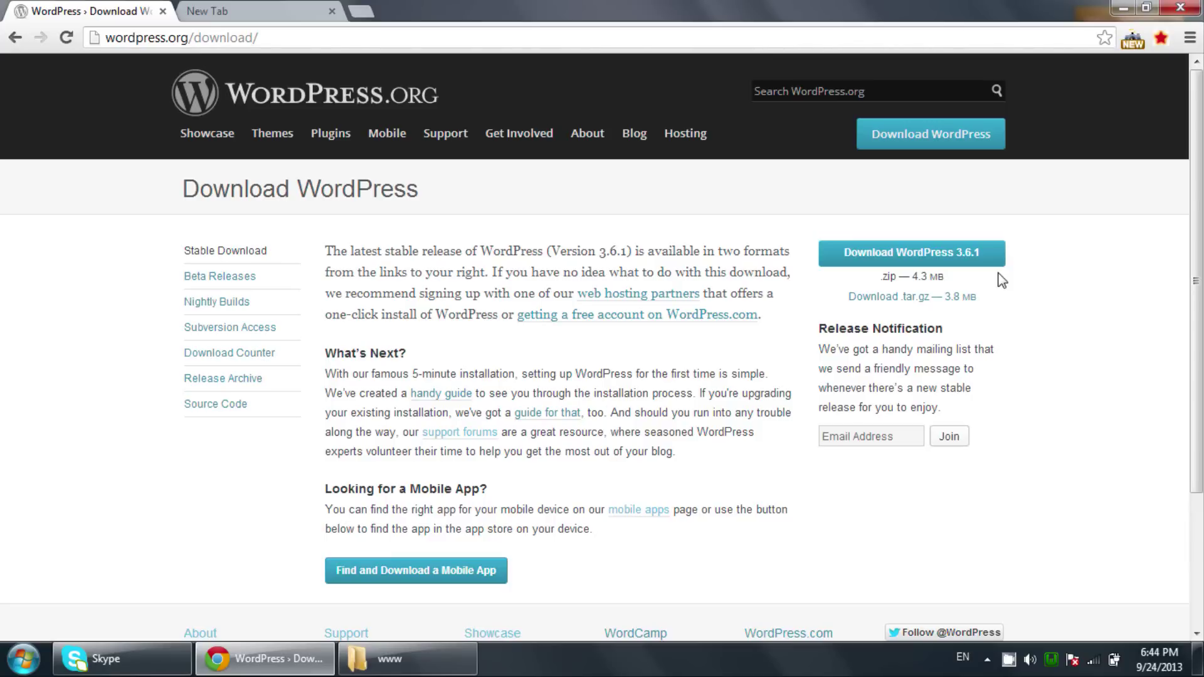
click(966, 257)
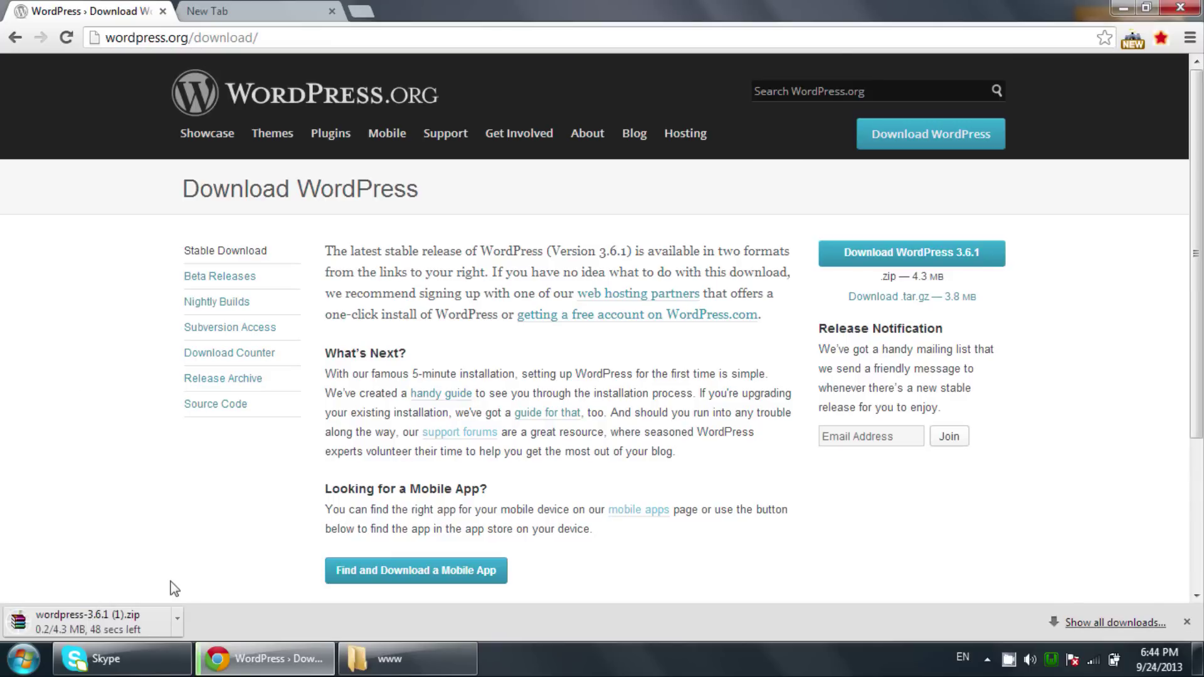
click(178, 621)
click(209, 589)
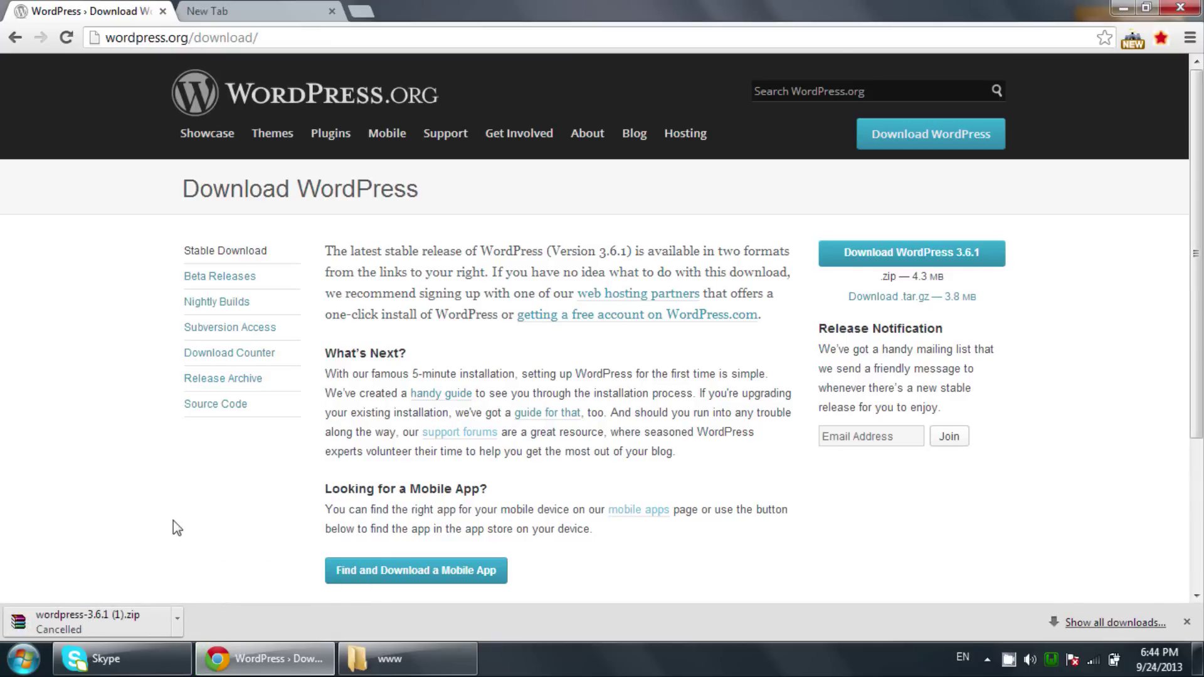
key(super+d)
click(96, 136)
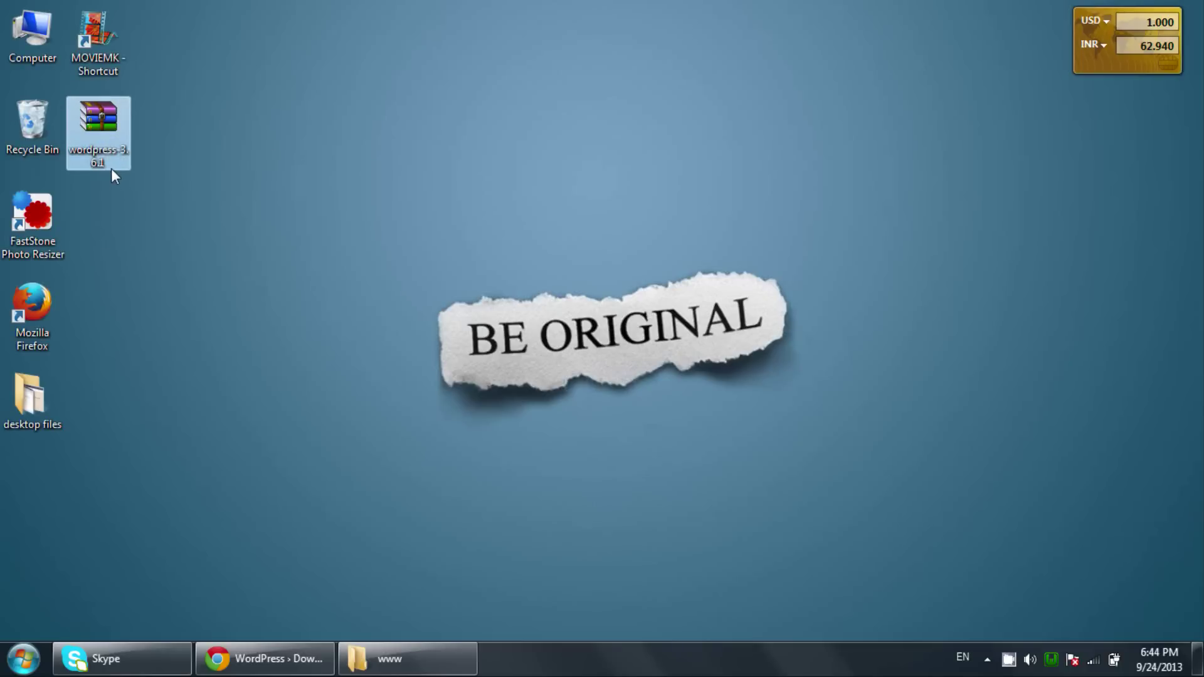
click(389, 659)
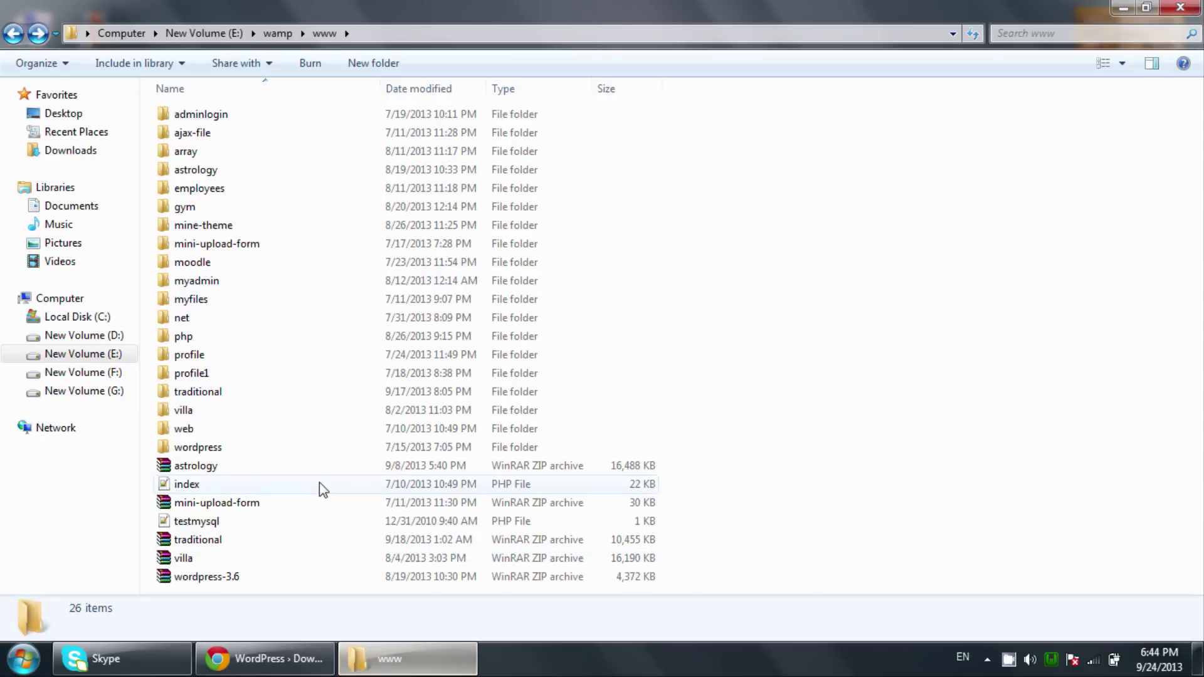
click(1166, 7)
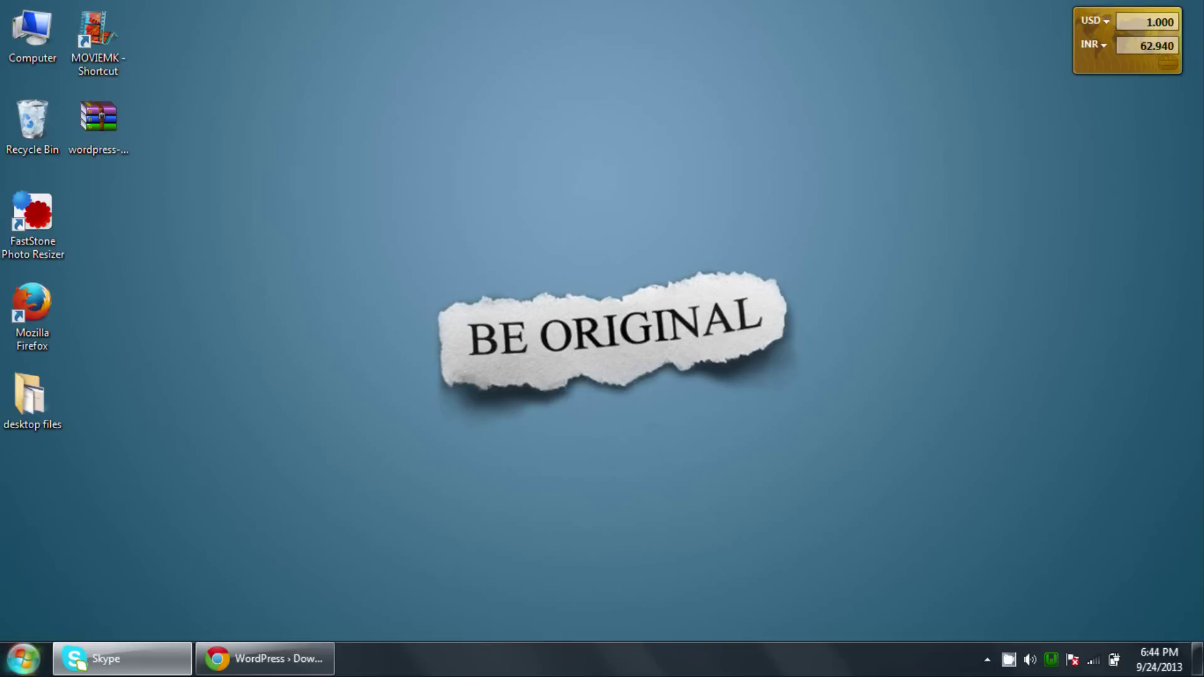
click(24, 658)
click(261, 355)
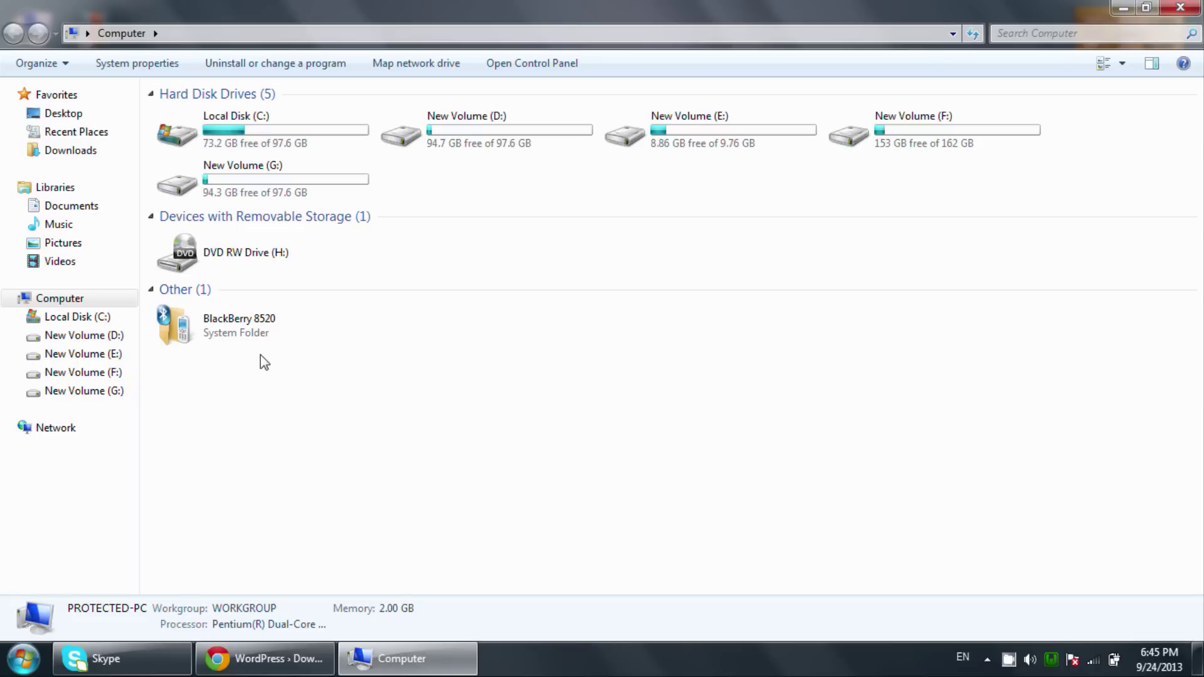
double_click(718, 144)
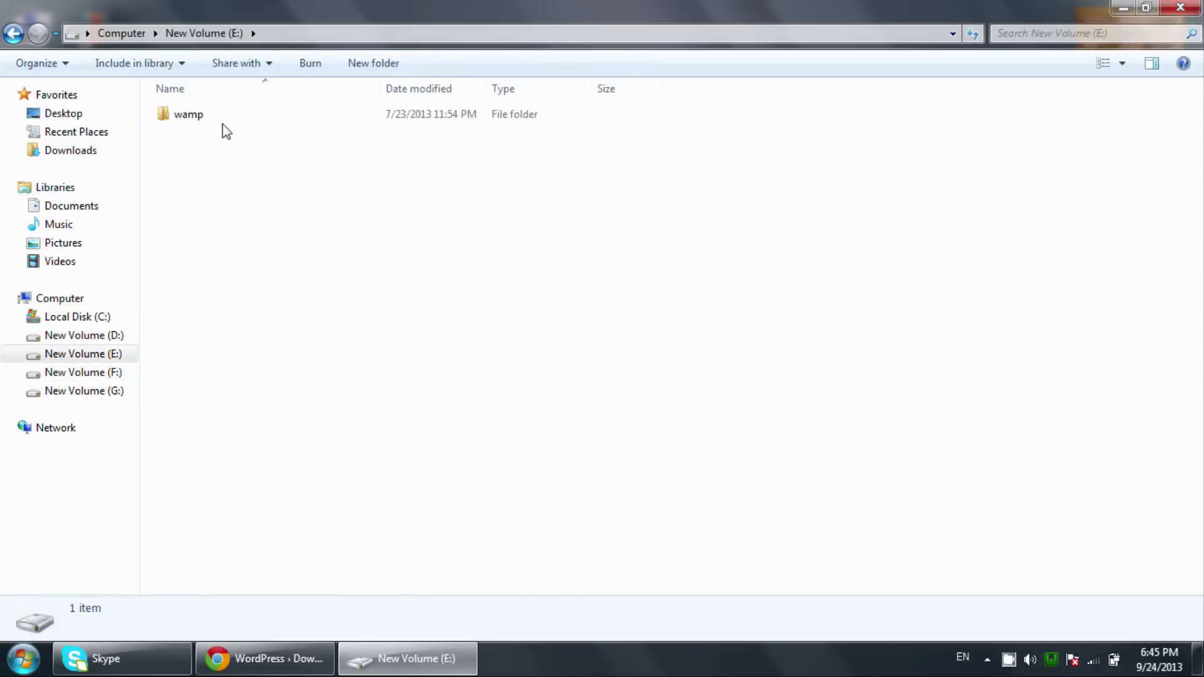
double_click(188, 114)
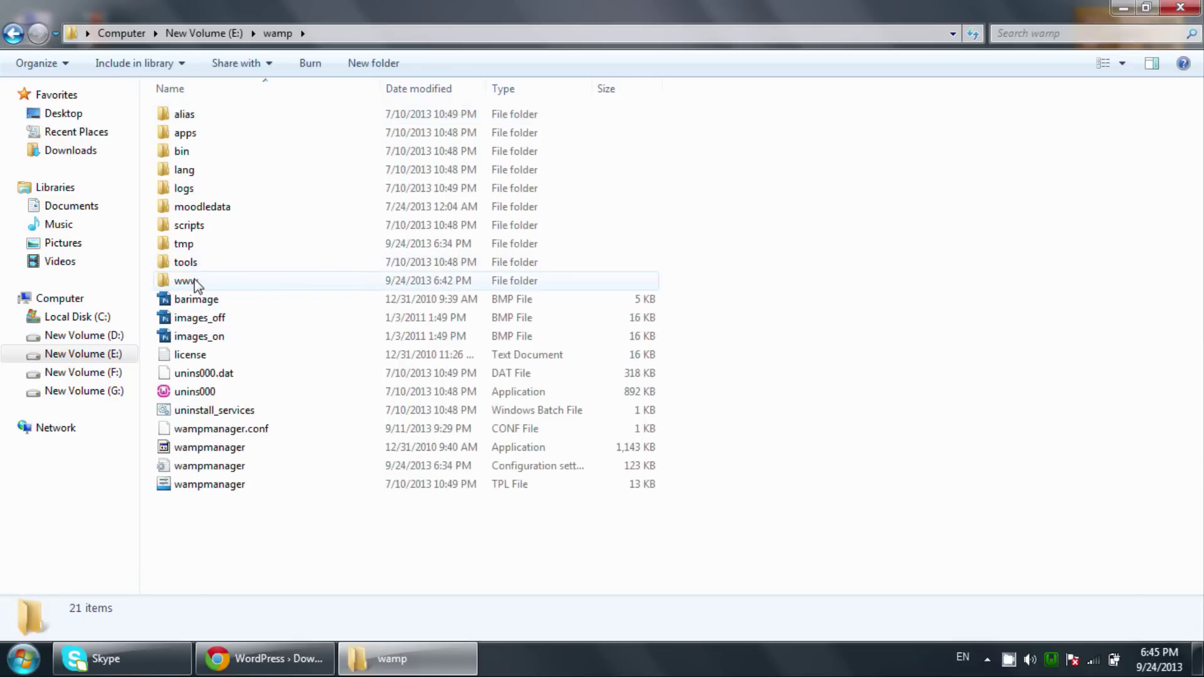
double_click(195, 284)
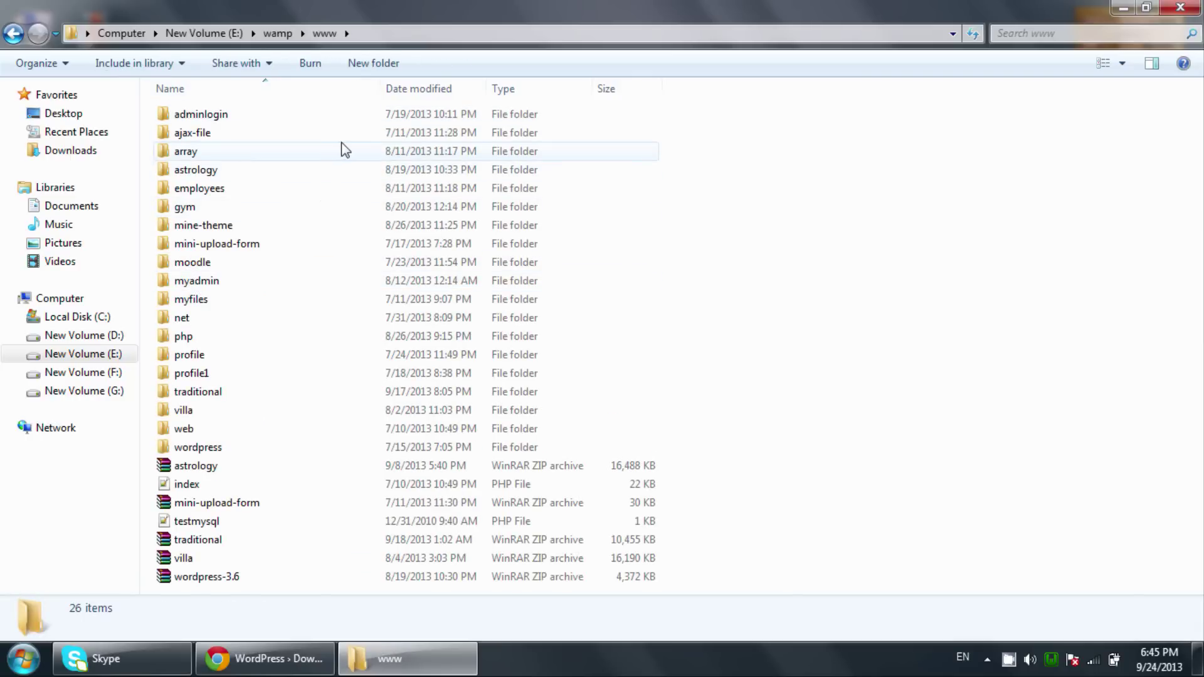
Create a new folder named wordpress_english in www and open it.
click(375, 64)
text(wordpress_english)
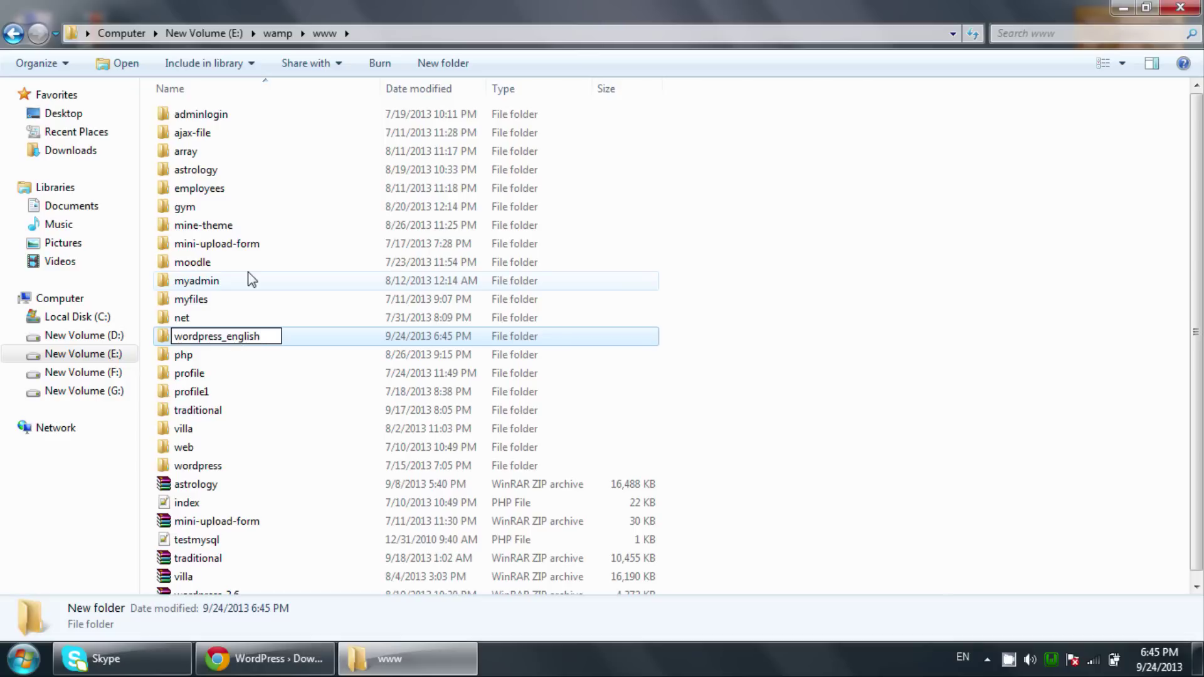
key(Return)
key(Return)
Paste the wordpress-3.6.1 archive into wordpress_english and extract it here.
key(super+d)
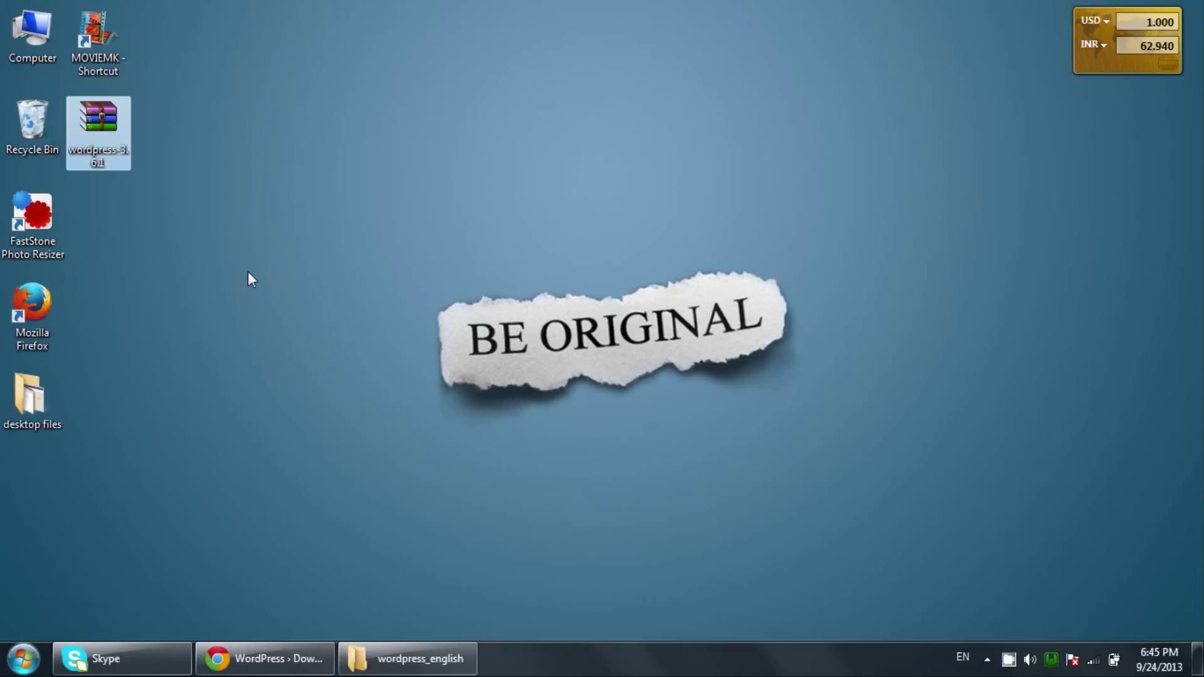
click(382, 660)
key(ctrl+v)
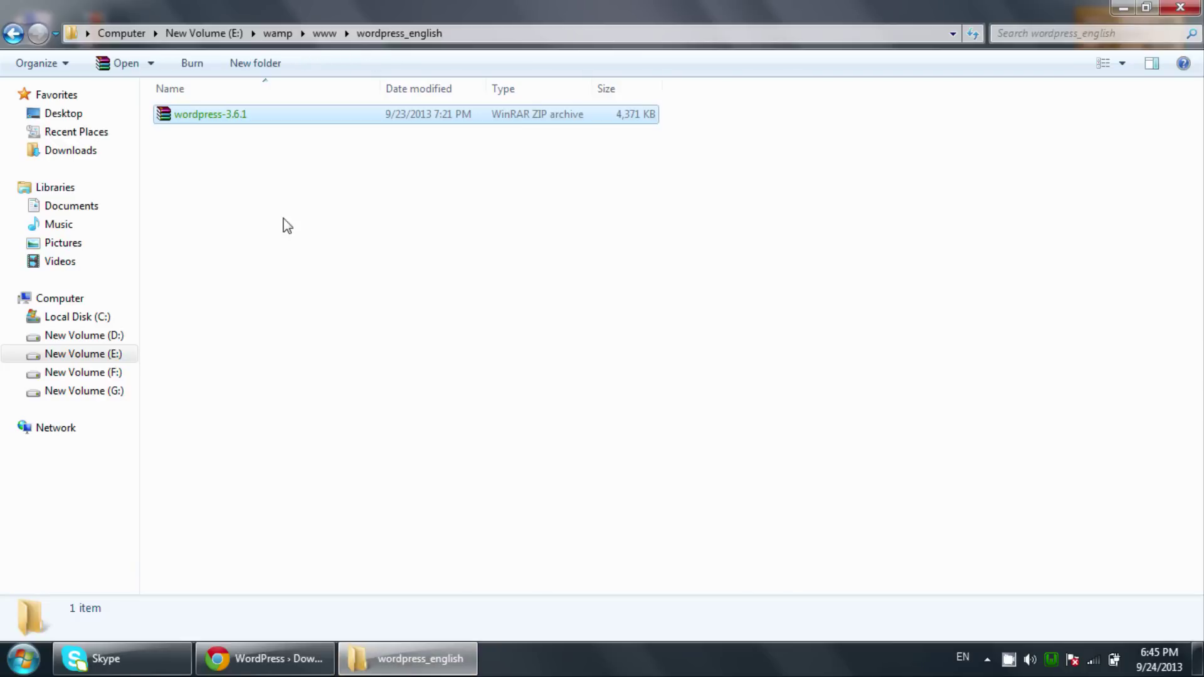
right_click(213, 126)
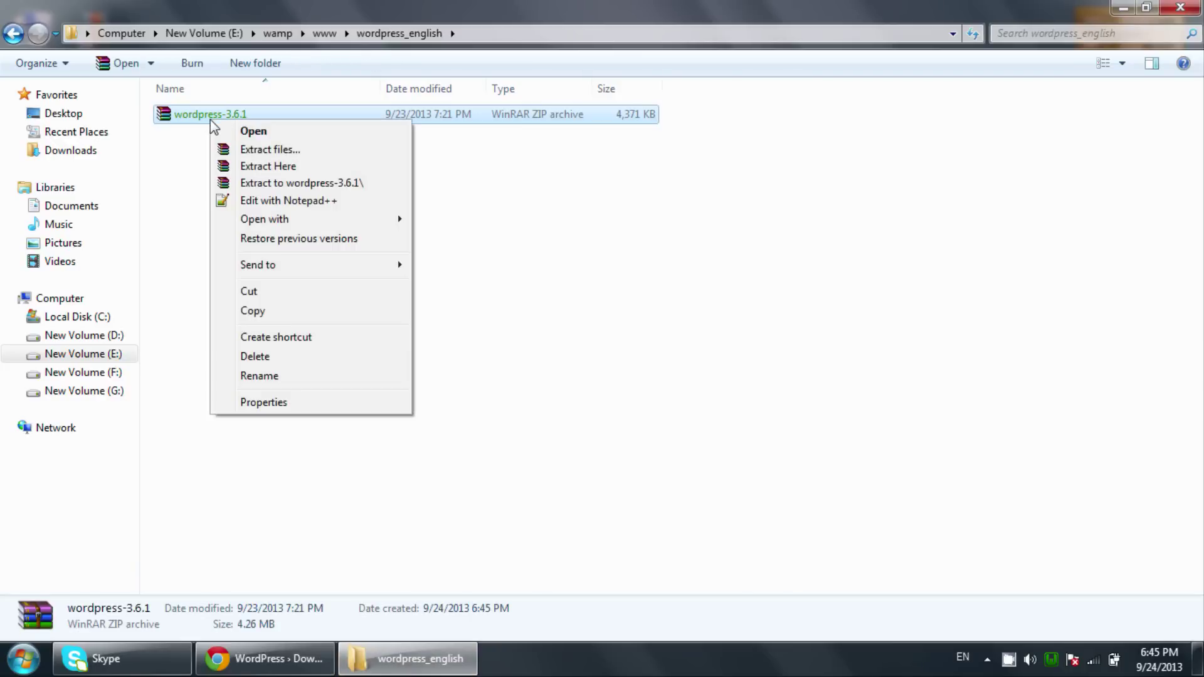
click(245, 170)
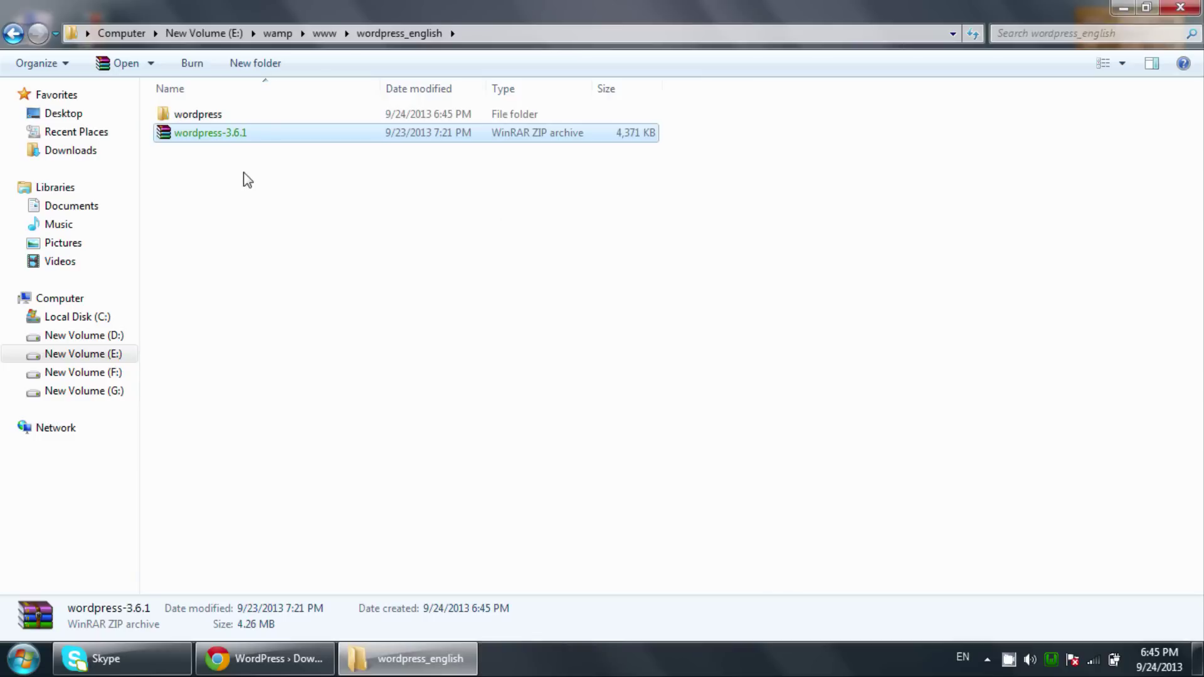
Permanently delete the wordpress-3.6.1 zip archive.
click(248, 180)
click(236, 135)
key(shift+Delete)
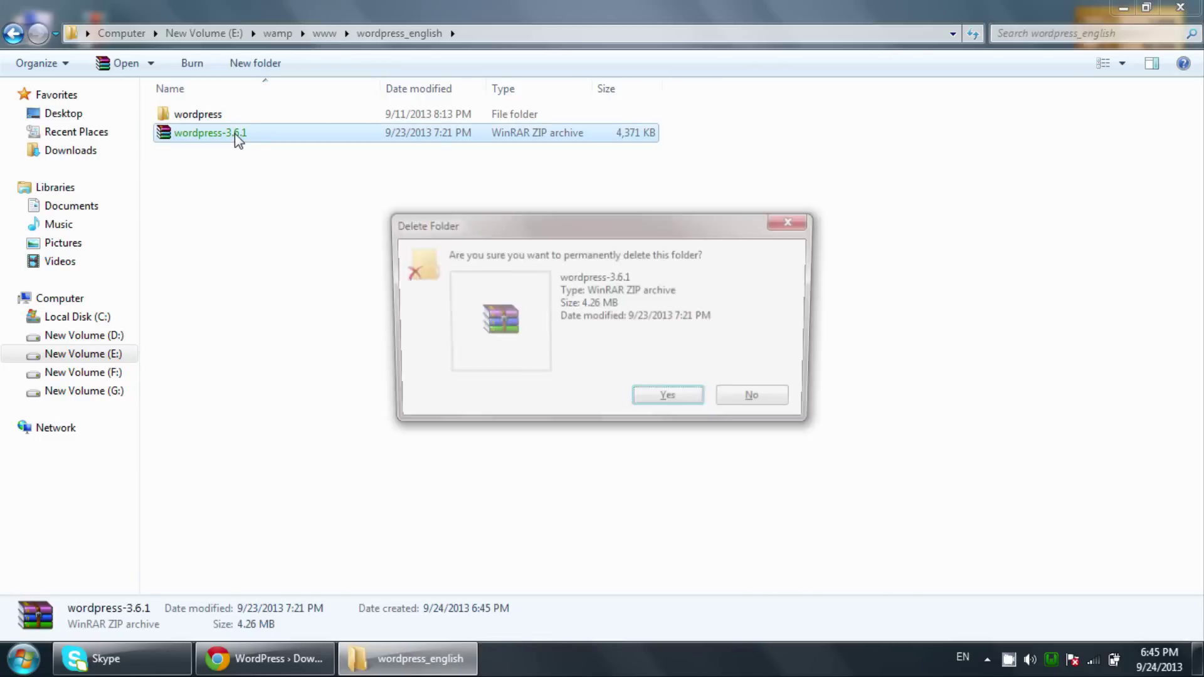
key(Return)
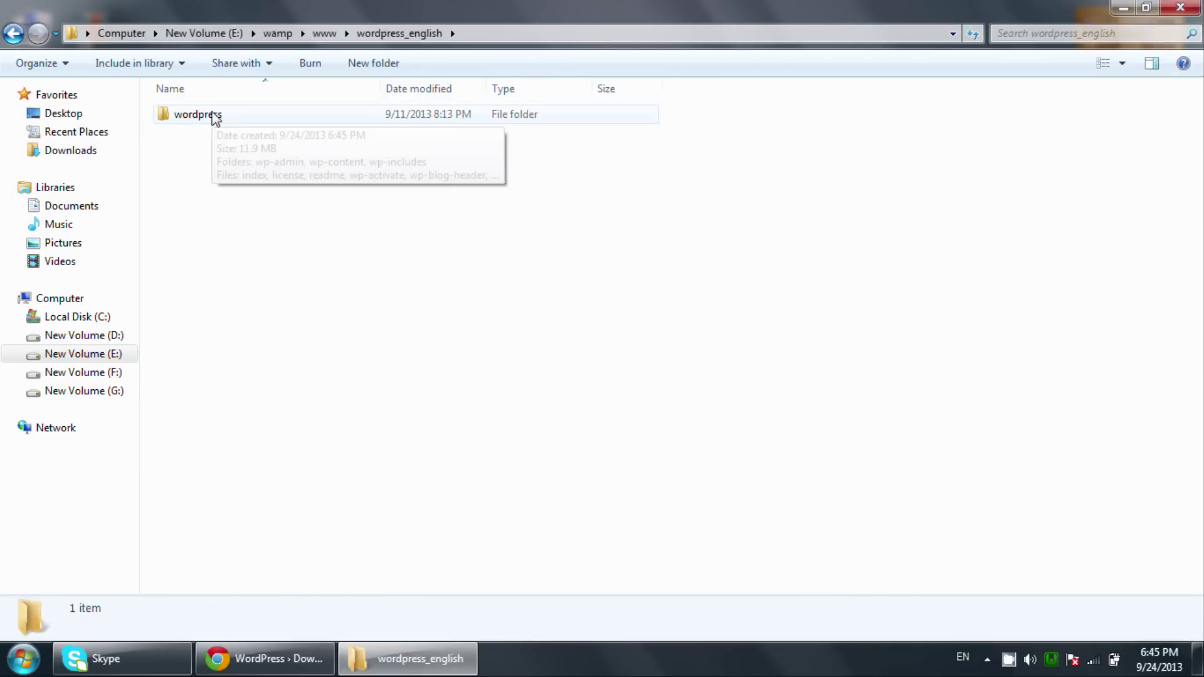
Copy all 19 WordPress files from the extracted wordpress folder up into wordpress_english.
double_click(215, 115)
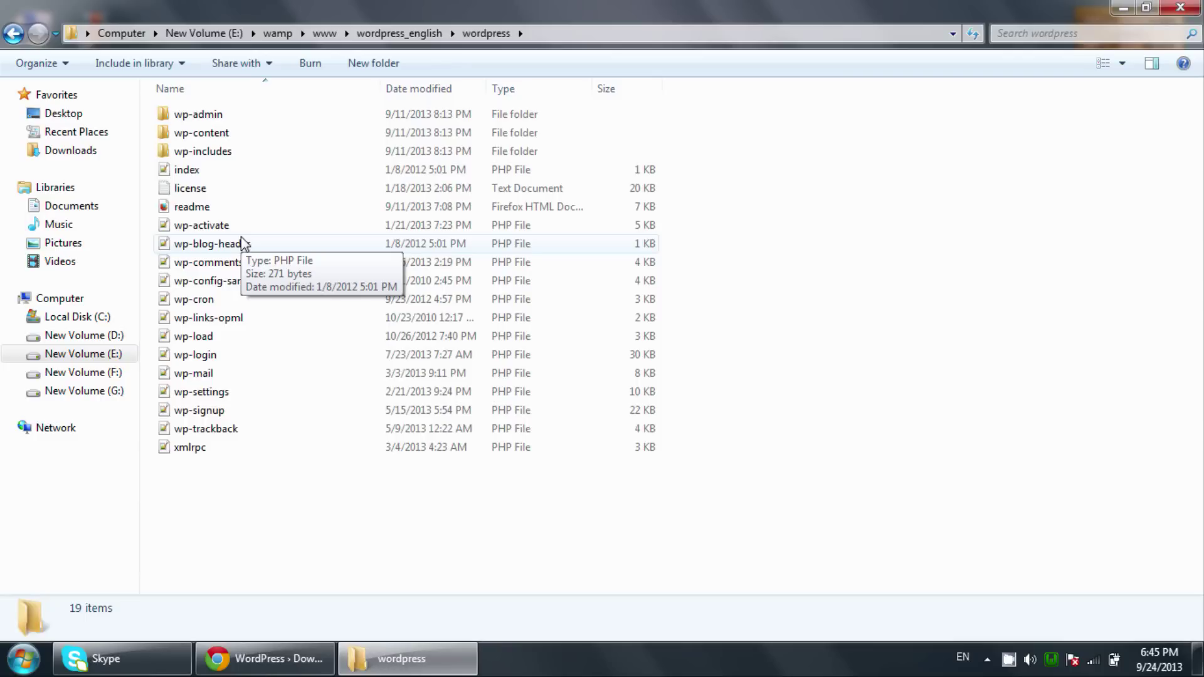
key(ctrl+a)
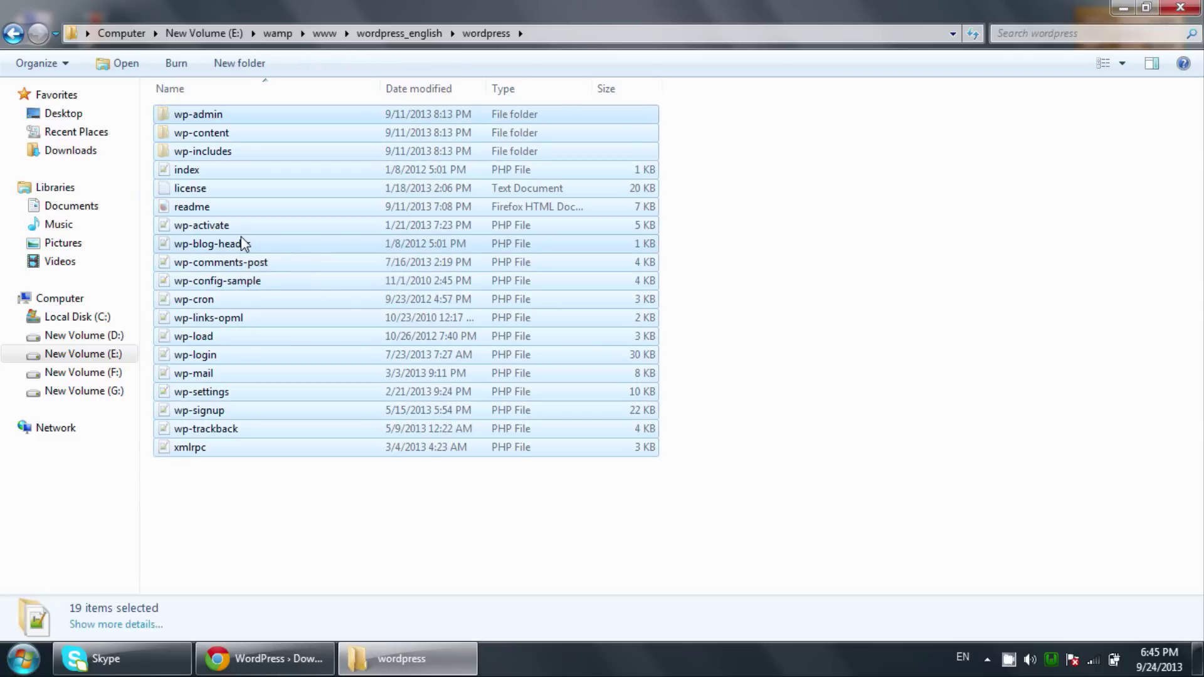
key(BackSpace)
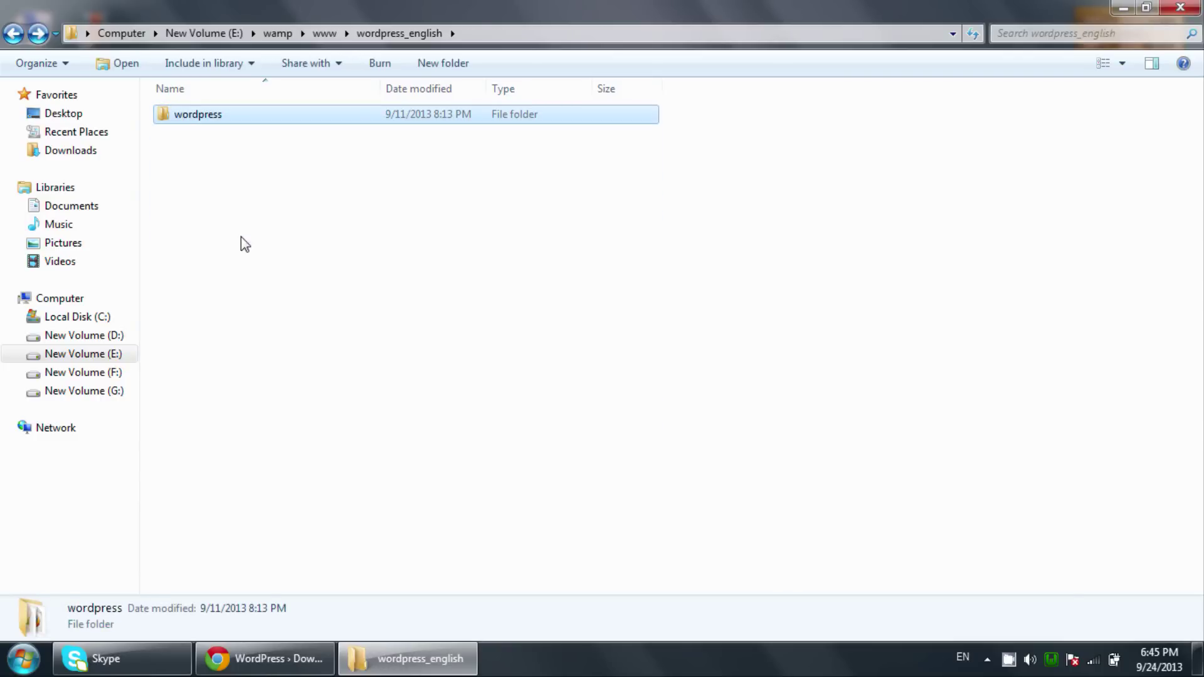
key(ctrl+v)
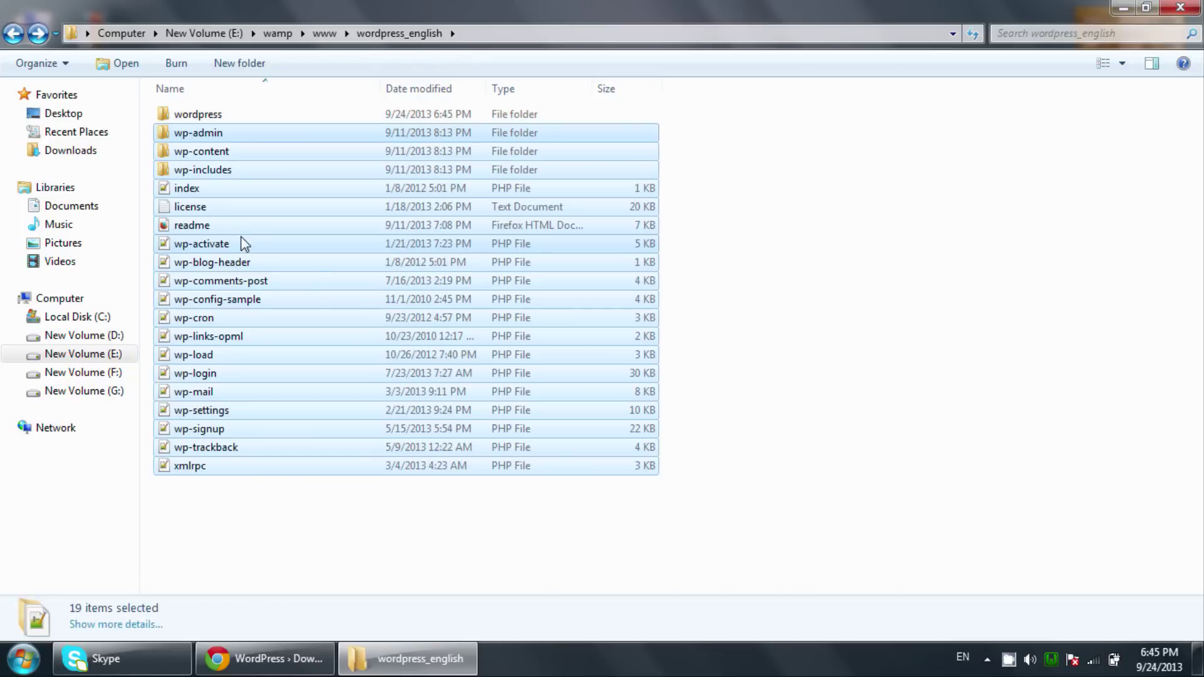
Permanently delete the inner wordpress folder and reopen wordpress_english to check its files.
click(232, 120)
key(shift+Delete)
key(Return)
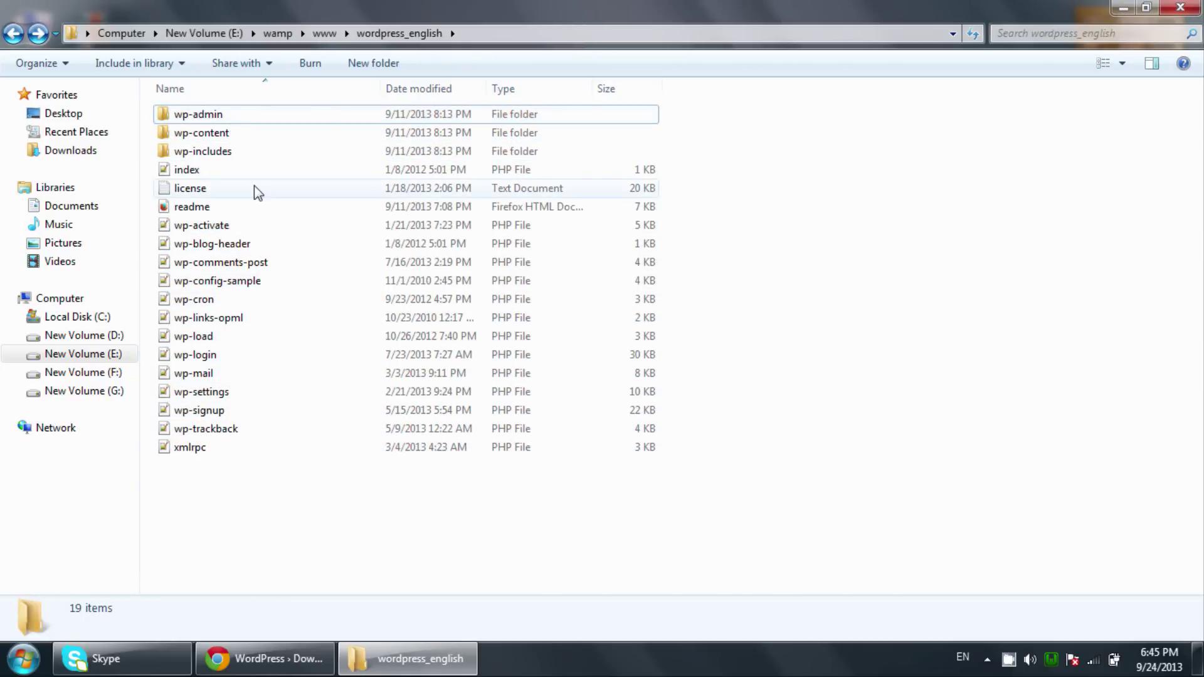
key(BackSpace)
double_click(239, 467)
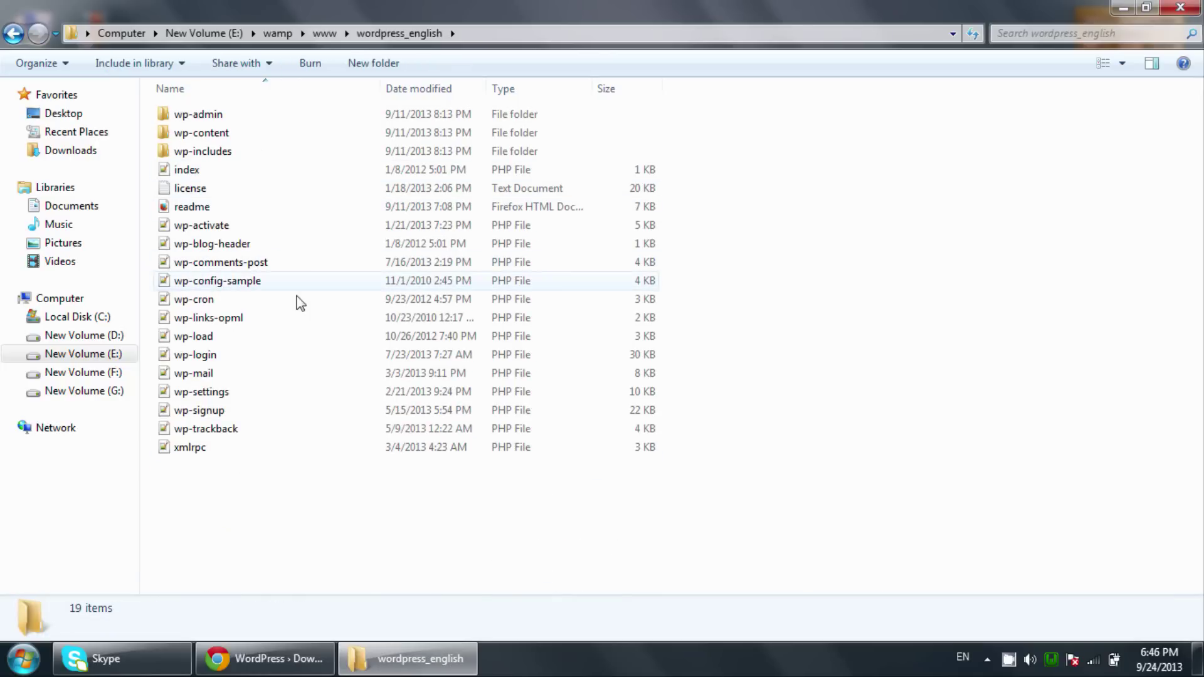
click(265, 659)
Open localhost/phpmyadmin/ in a new Chrome tab.
key(ctrl+t)
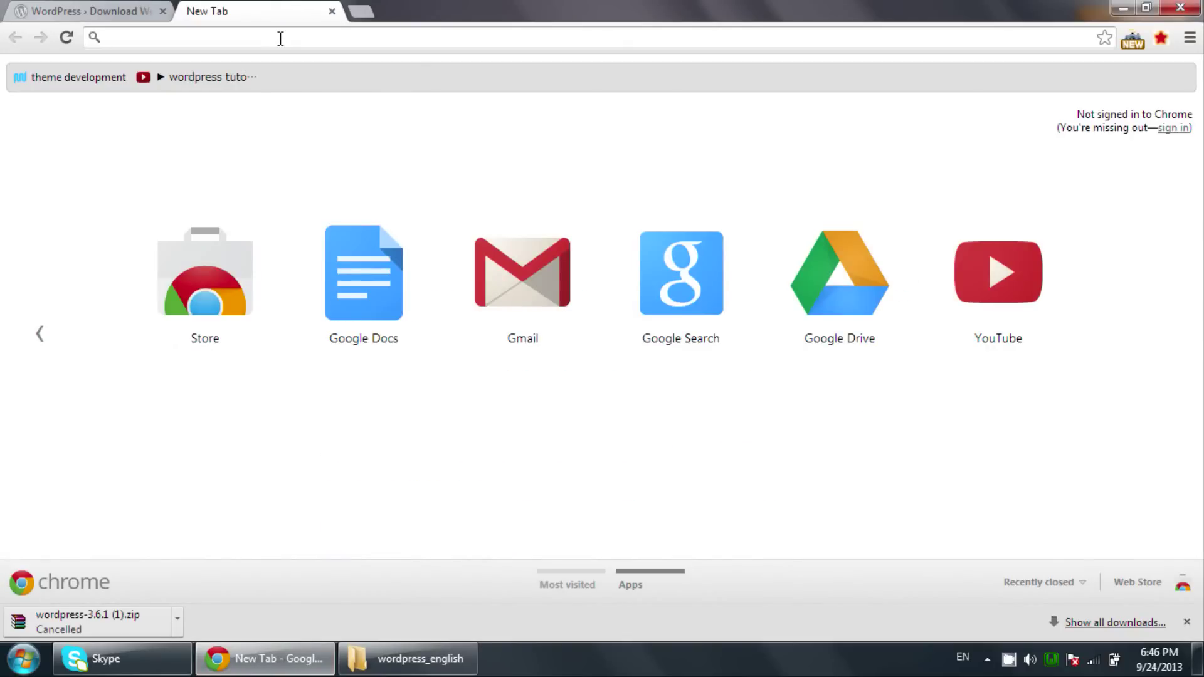
text(loa)
key(BackSpace)
text(calhost/php)
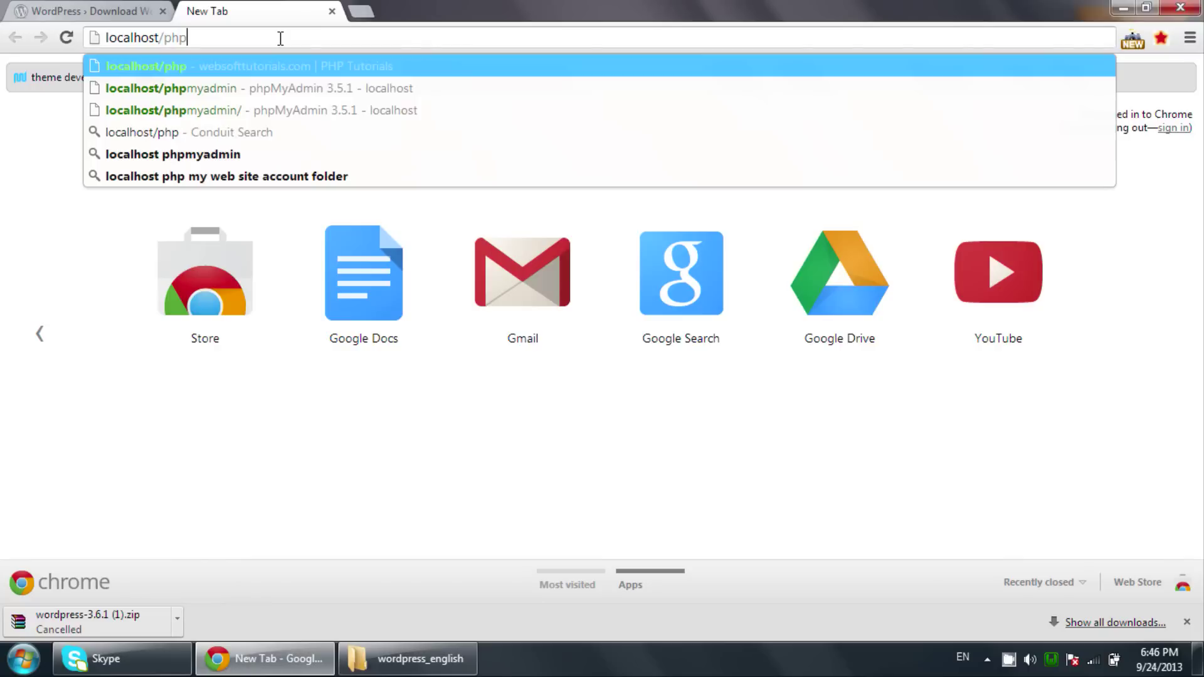
text(myadmin/)
key(Return)
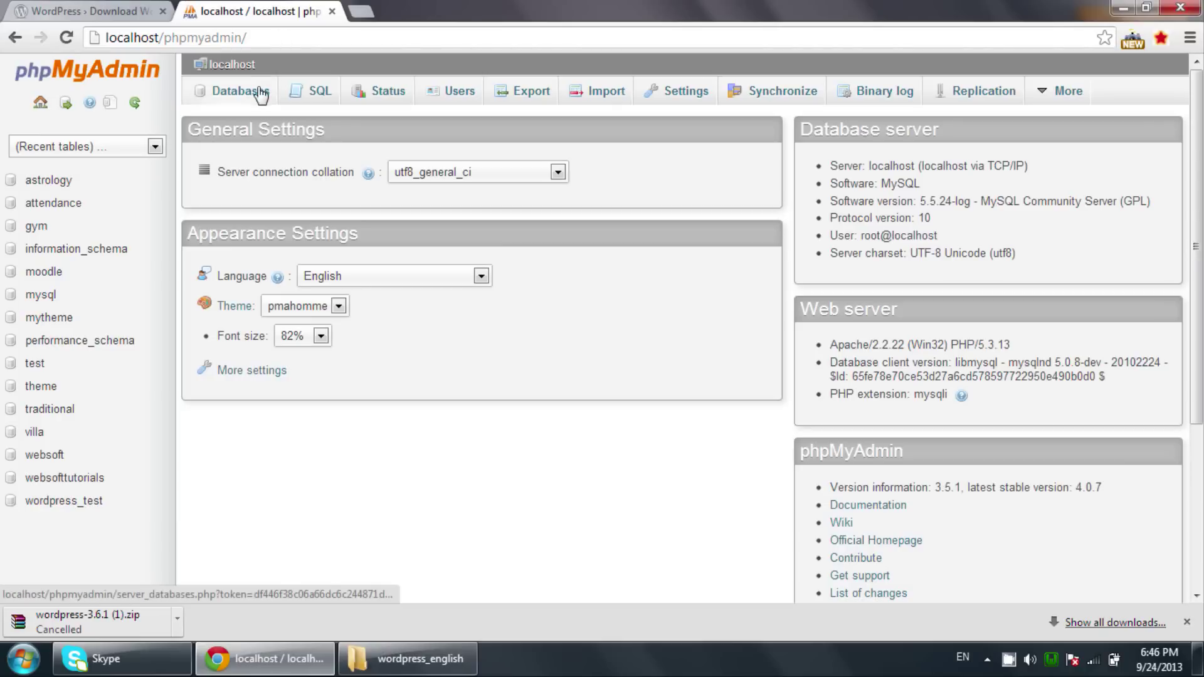
Create a database named wordpress_eng from phpMyAdmin's Databases list.
click(259, 92)
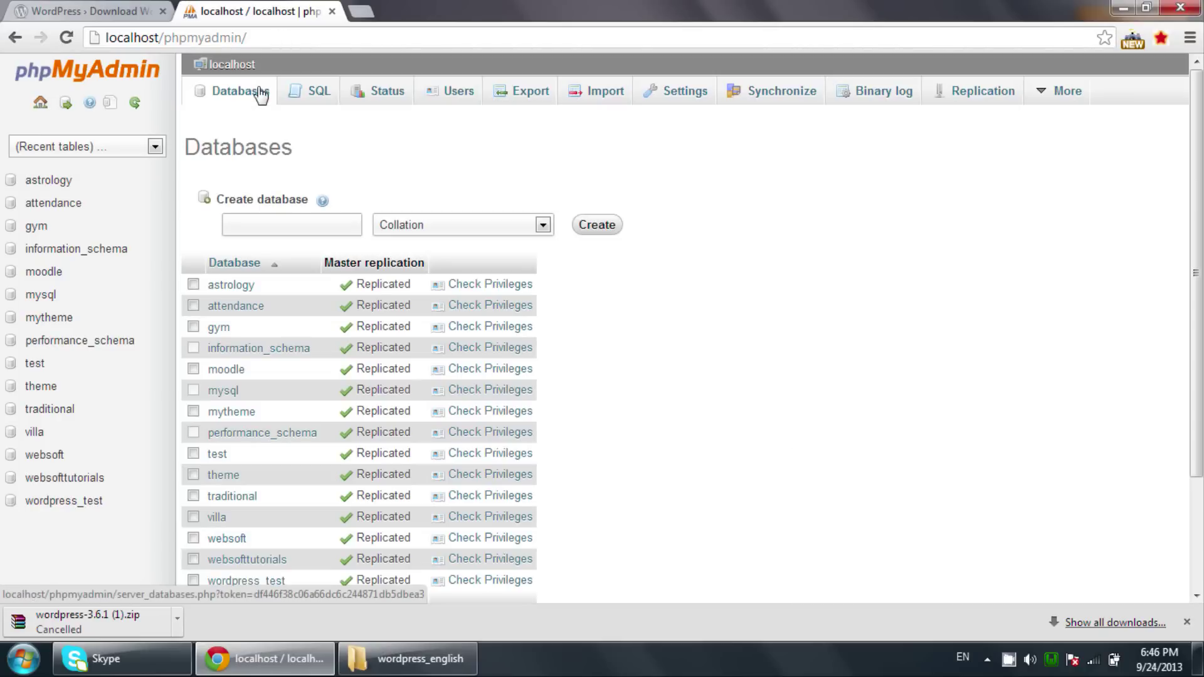
click(269, 217)
text(wordpress_eng)
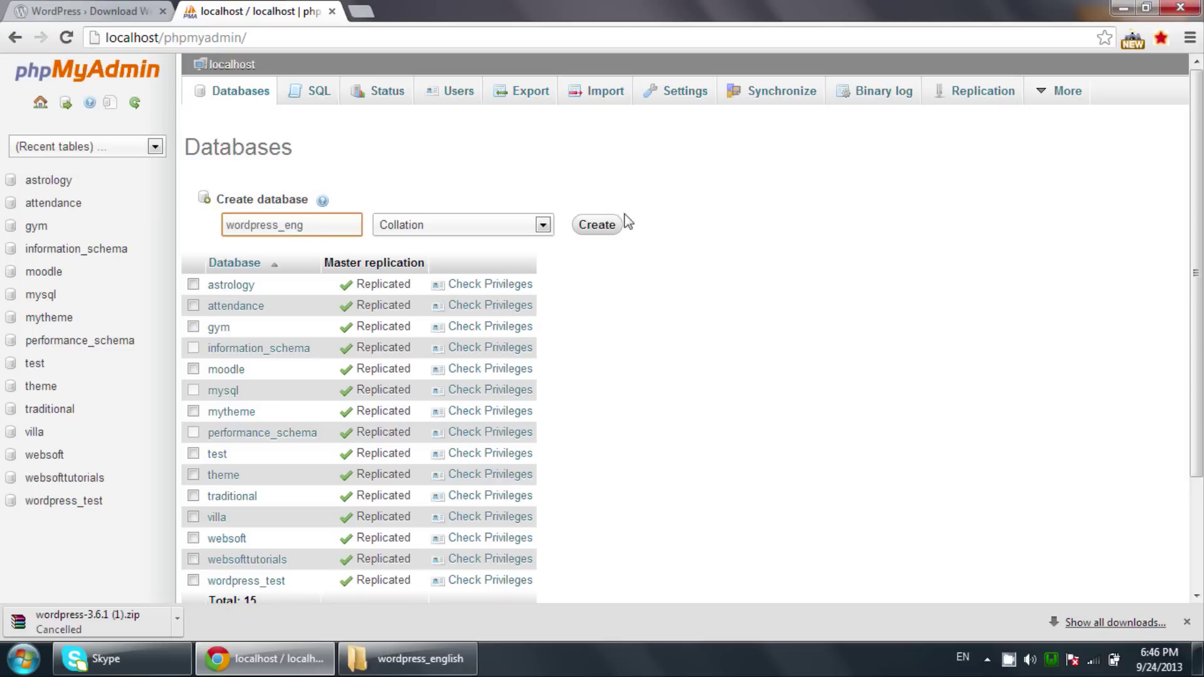
click(599, 227)
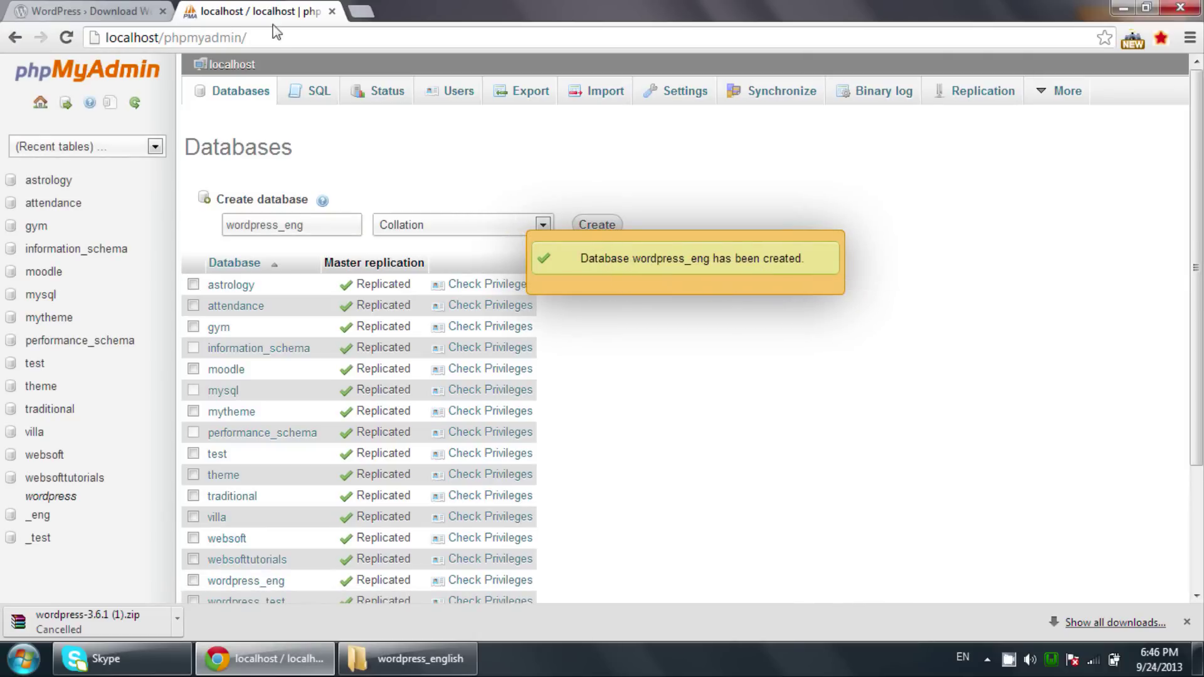
click(190, 37)
Trim the address to localhost and load the local server home page.
click(189, 36)
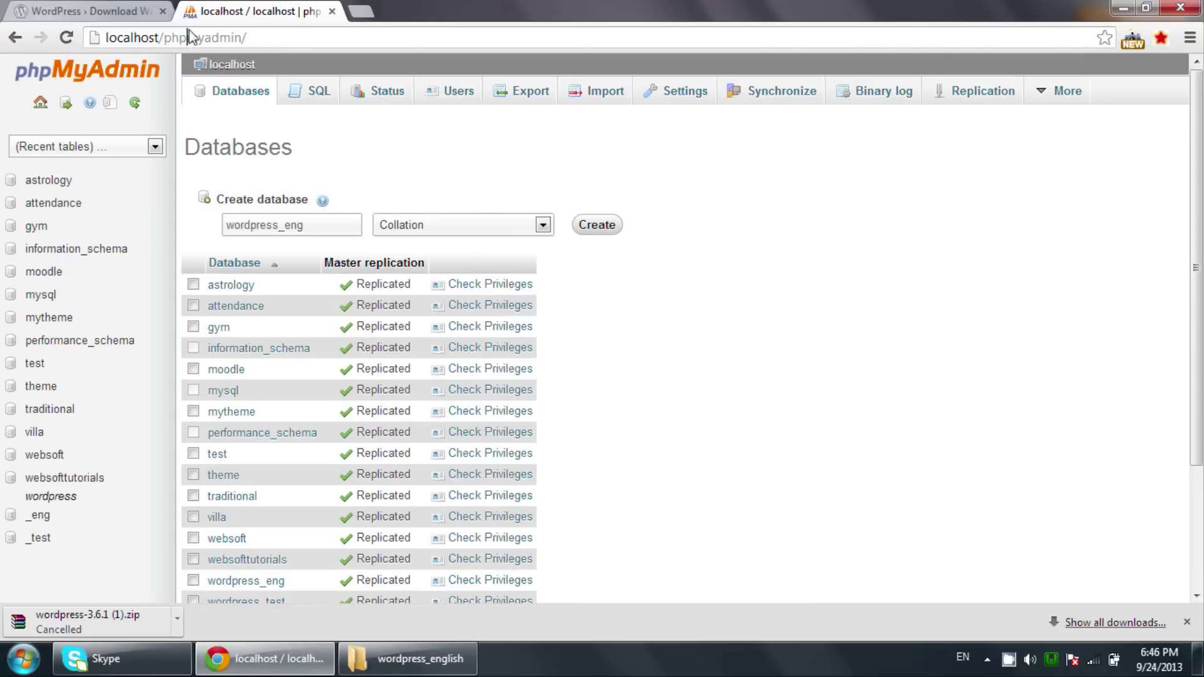
drag(164, 38, 323, 23)
key(BackSpace)
key(Return)
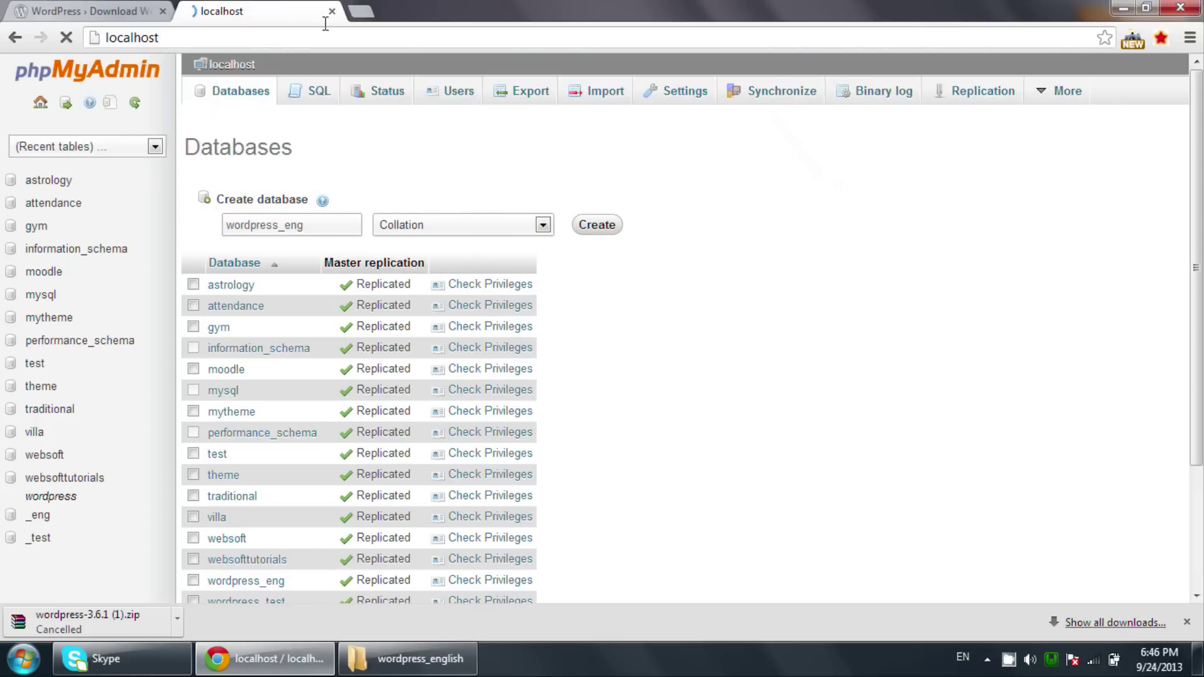
scroll(129, 124, down, 5)
scroll(128, 123, down, 6)
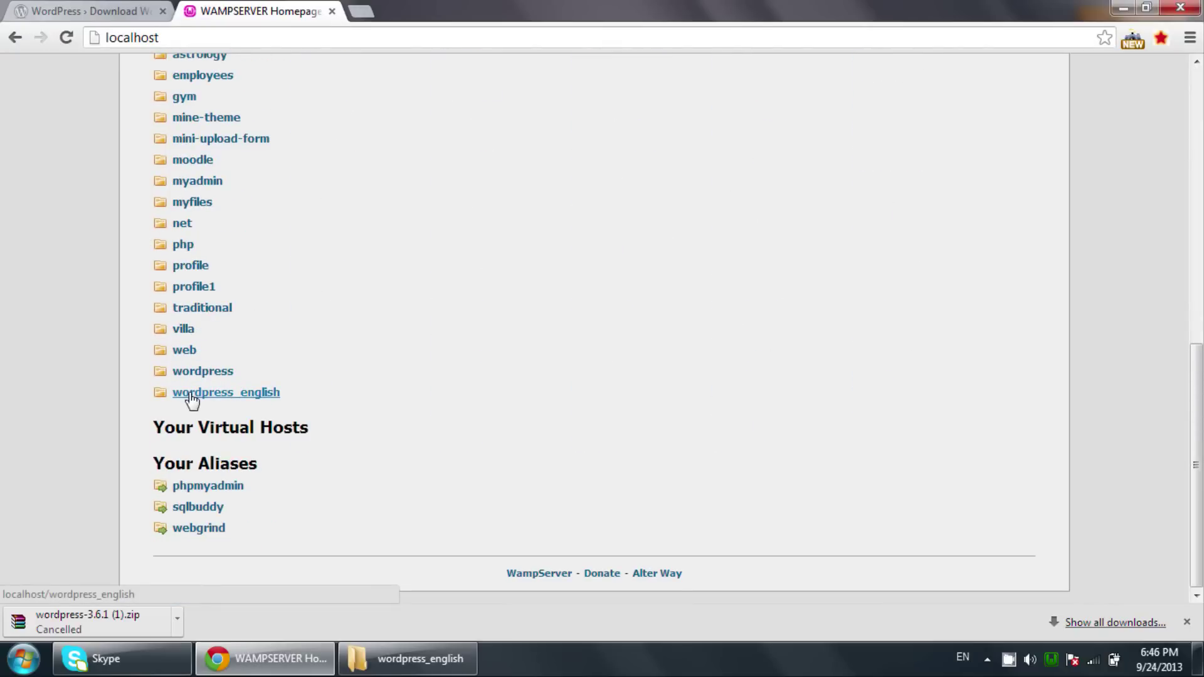
Open the wordpress_english project and start creating its configuration file.
click(192, 395)
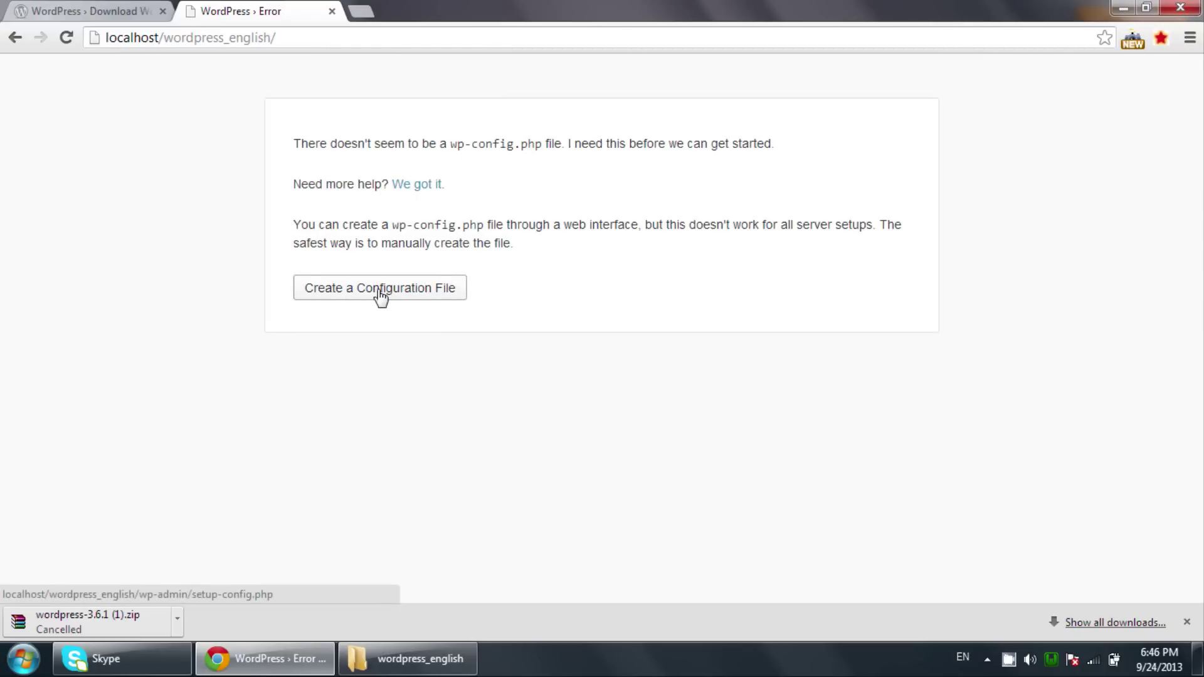
click(382, 659)
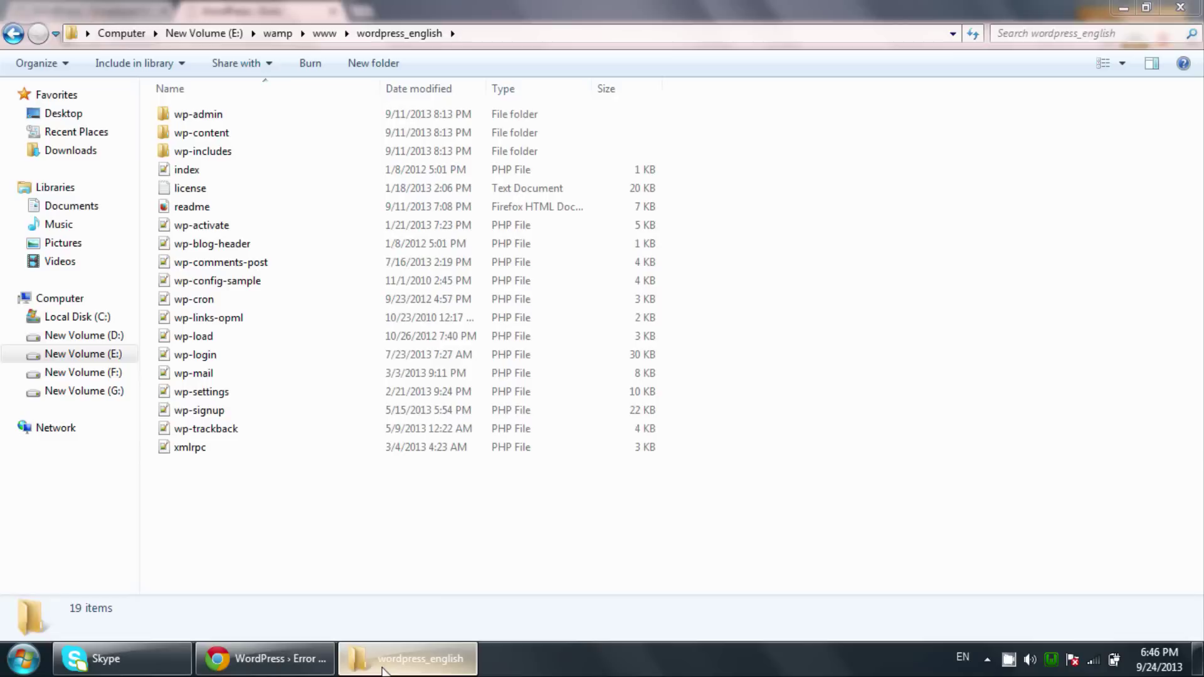
key(alt+Tab)
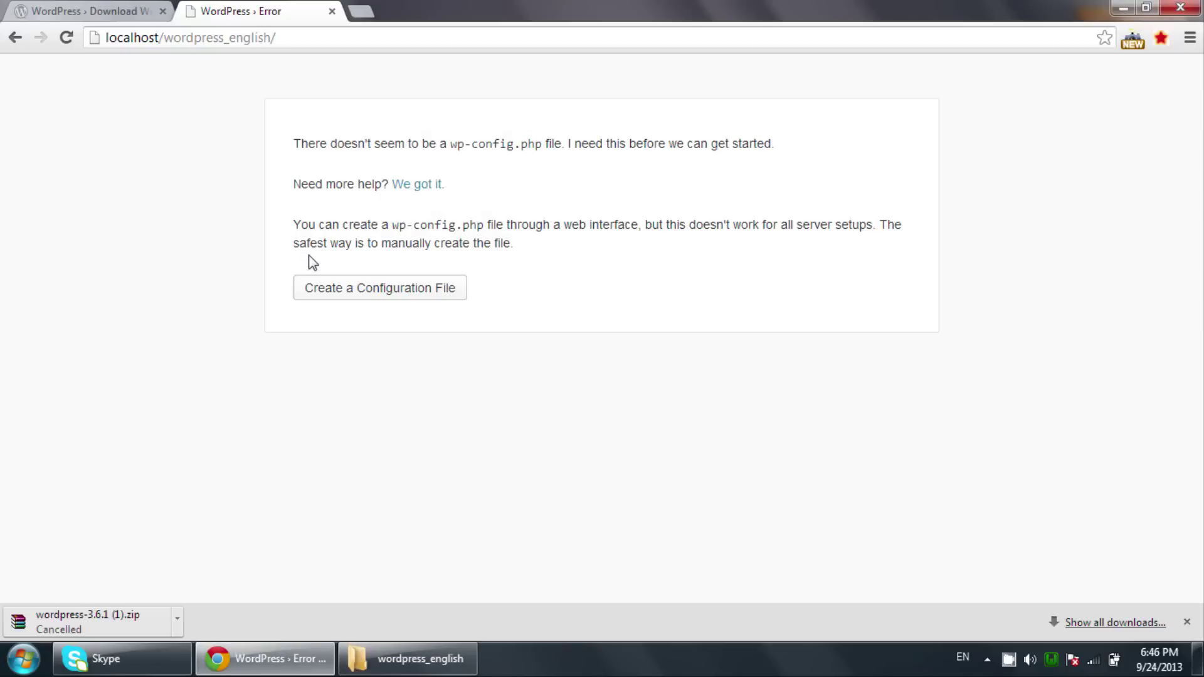
click(349, 288)
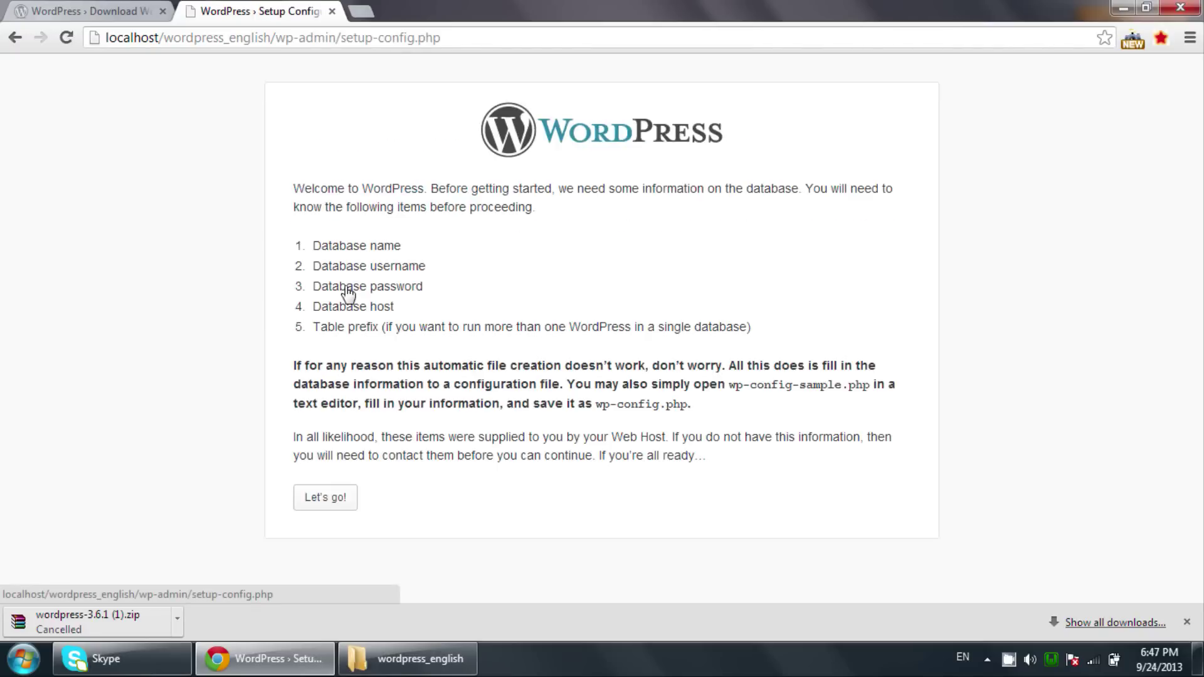
Submit database name wordpress_eng, user root and an empty password to WordPress.
click(332, 499)
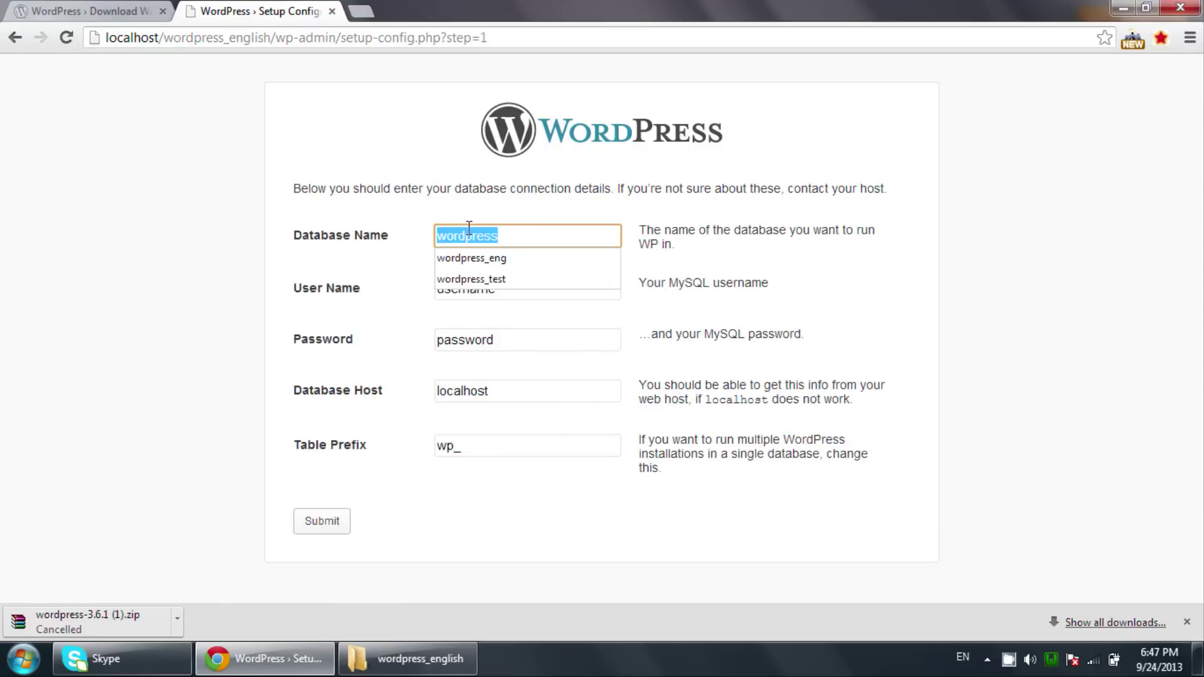
click(521, 225)
text(_eng)
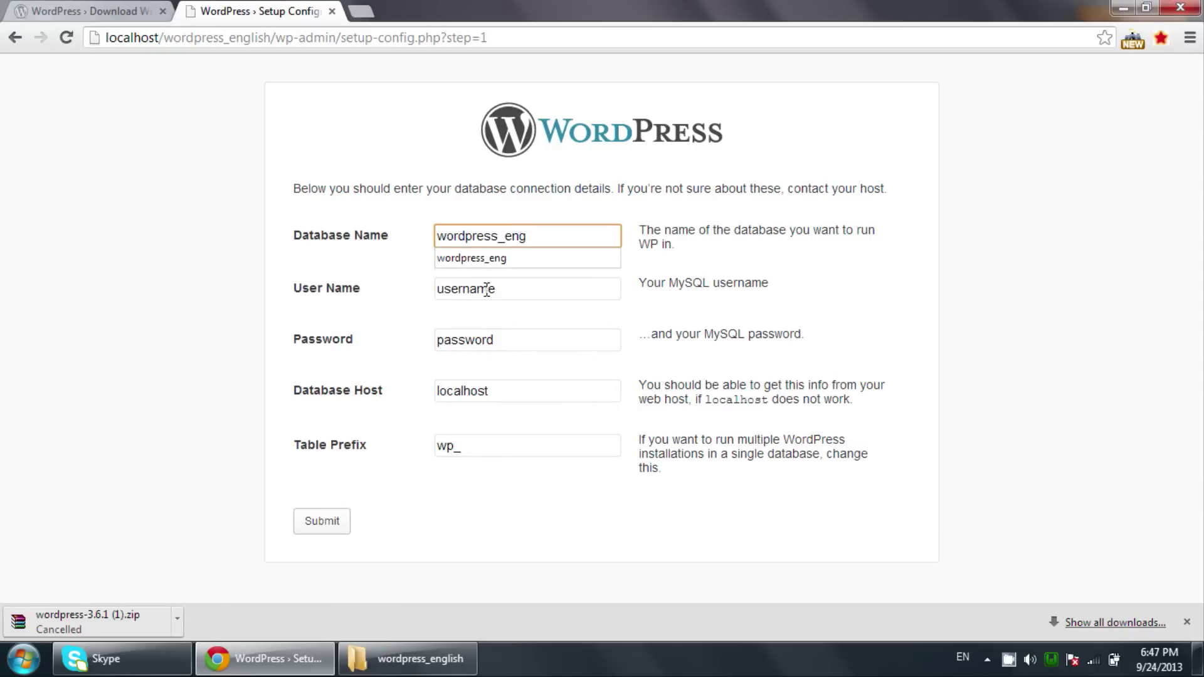
double_click(488, 286)
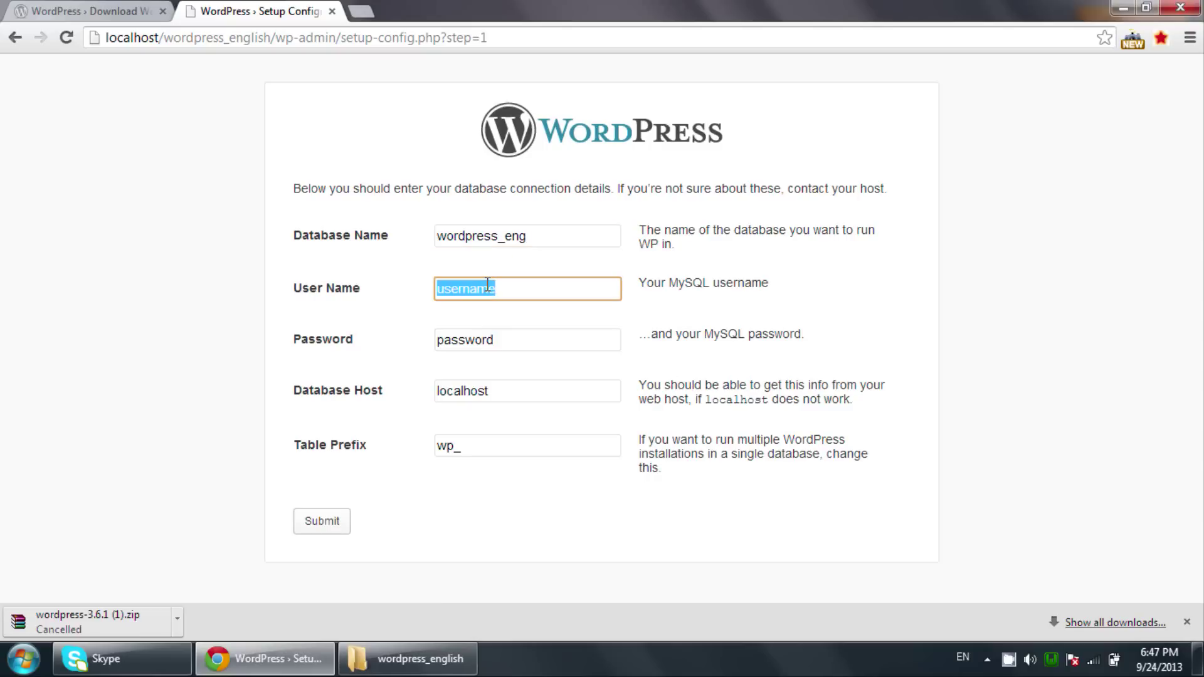
double_click(472, 340)
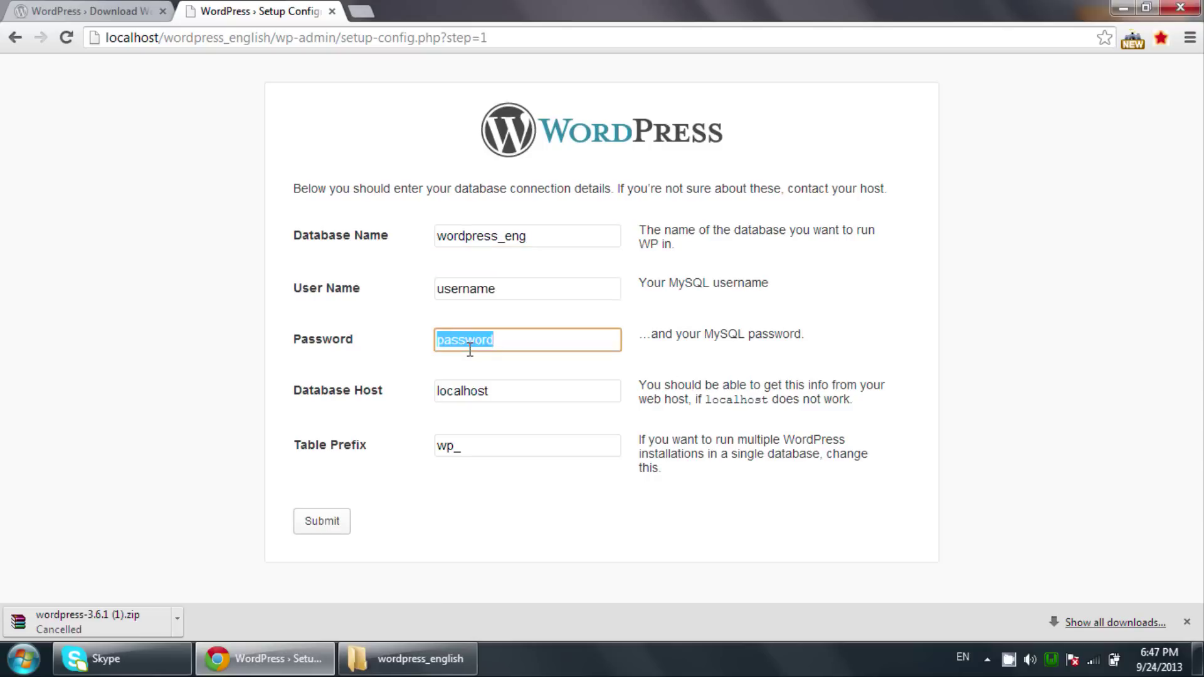
double_click(484, 289)
text(root)
key(Tab)
key(BackSpace)
click(334, 533)
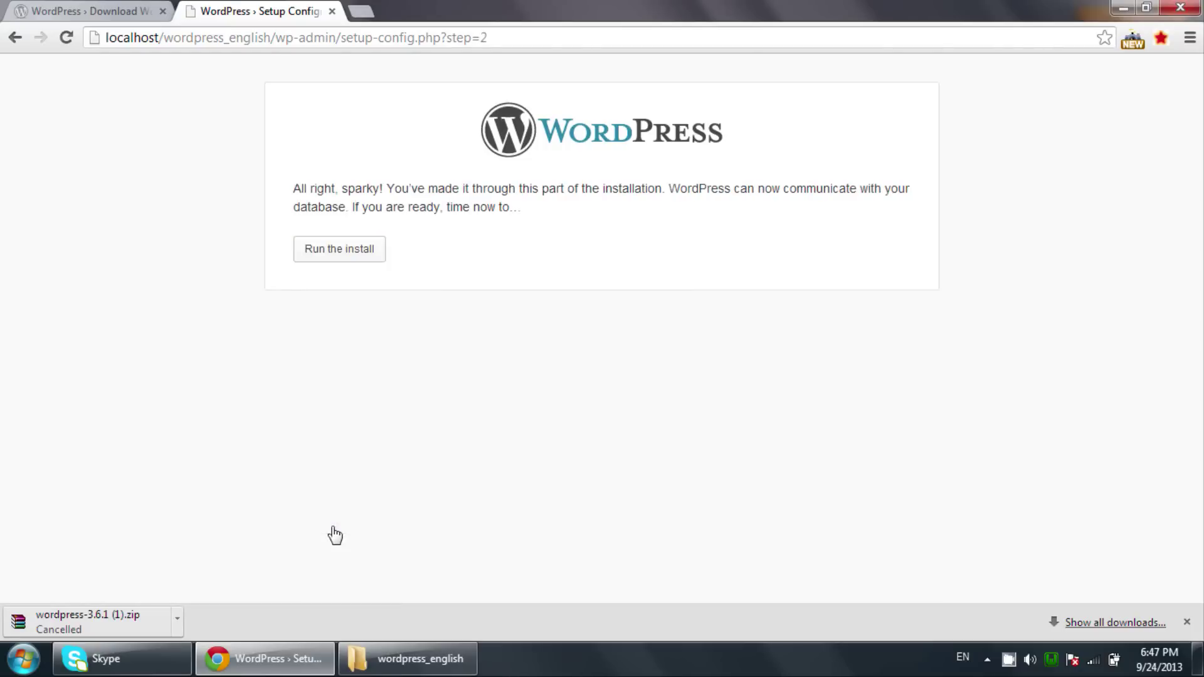
Start the install with site title websofttutorials.com and username admin.
click(345, 256)
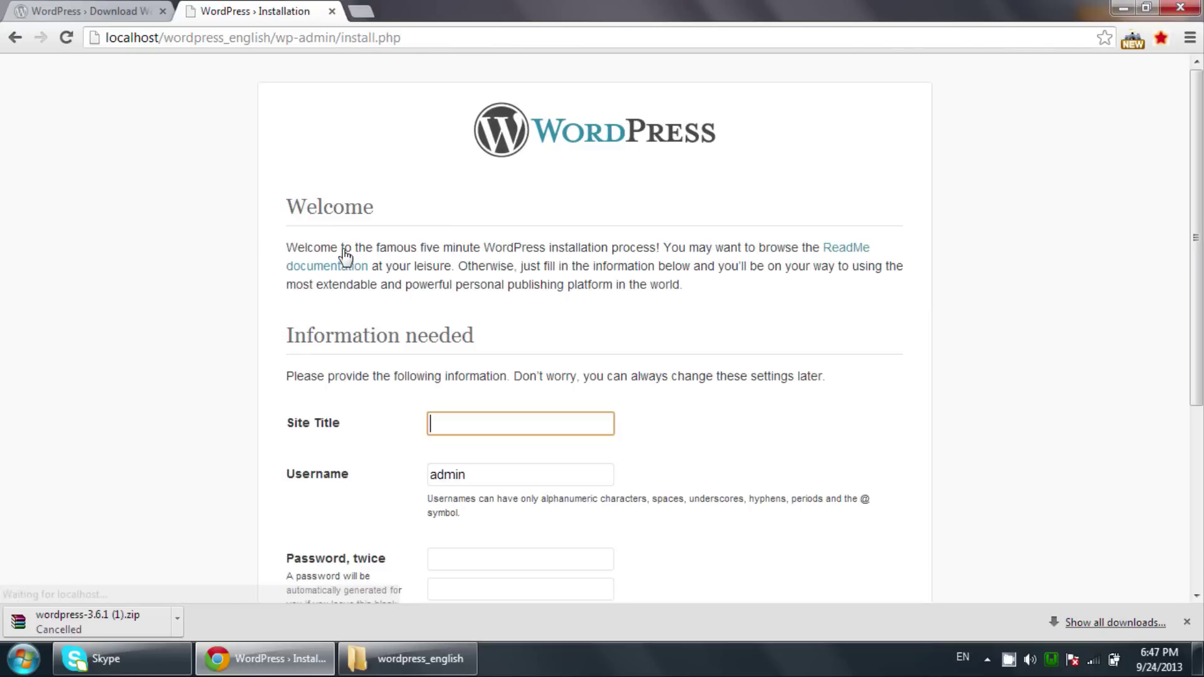
scroll(404, 264, down, 3)
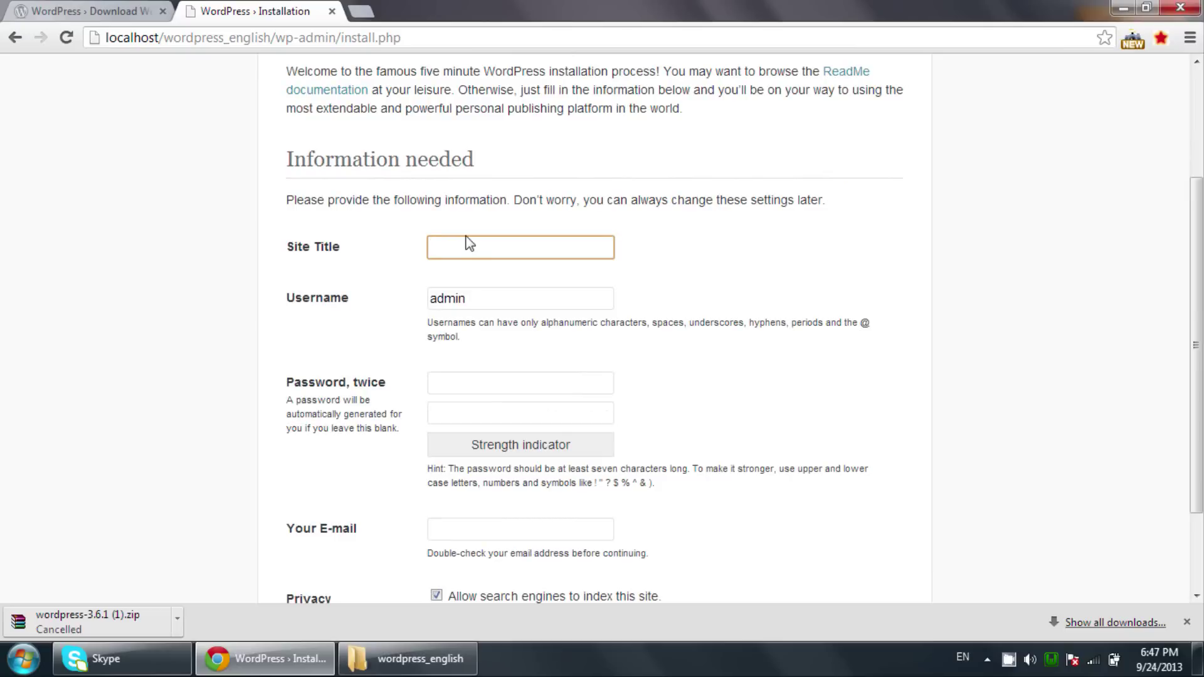
text(websoft)
key(Down)
key(Tab)
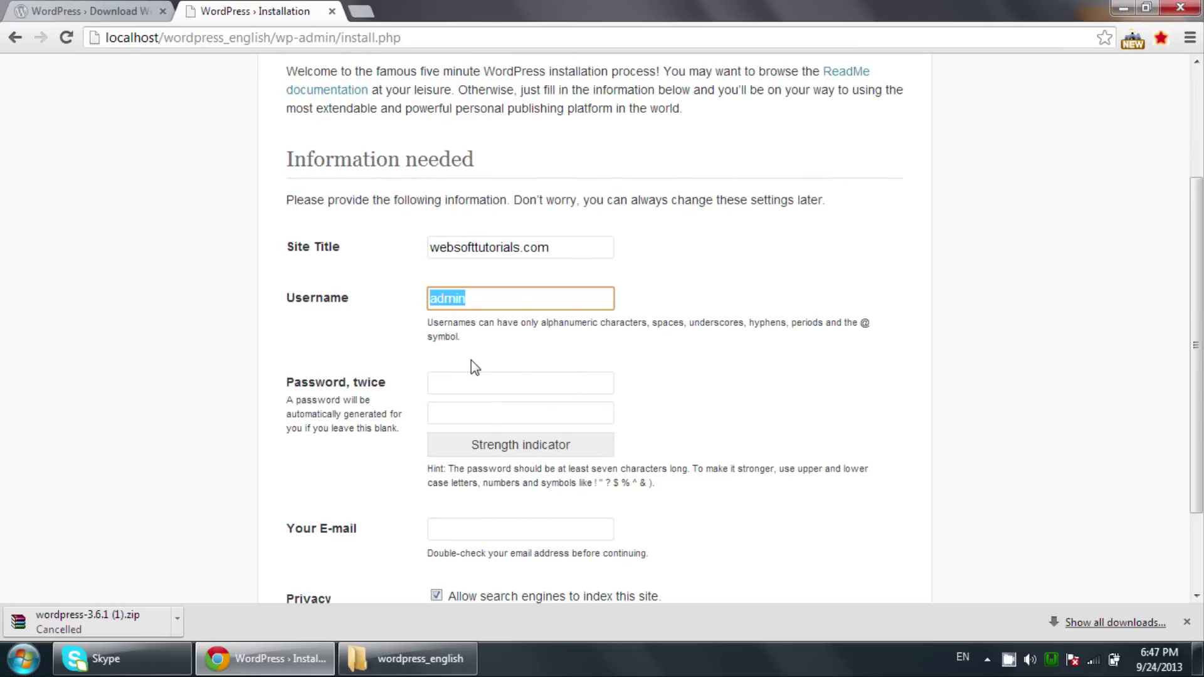
click(459, 295)
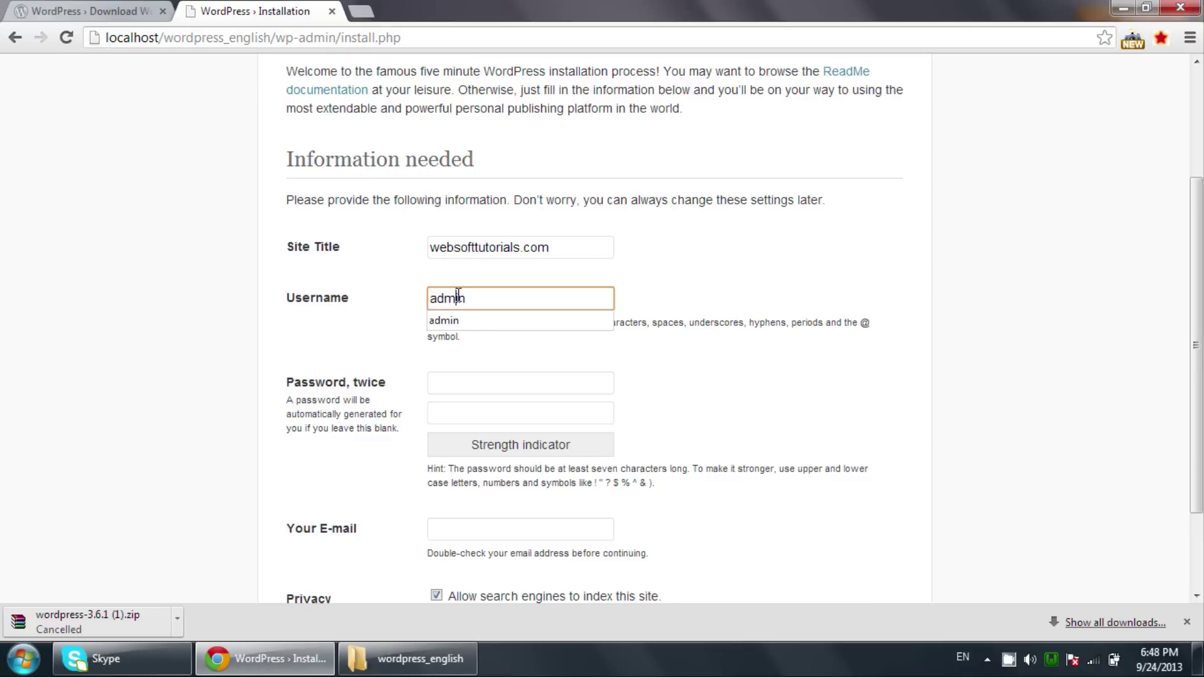
click(481, 416)
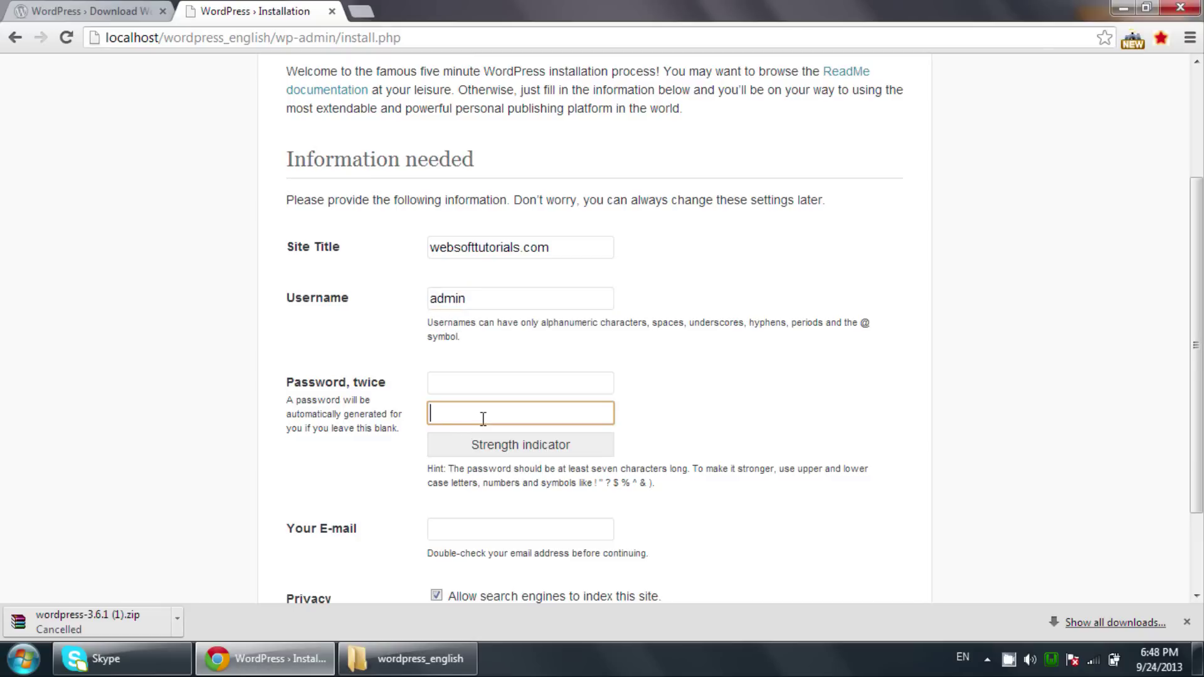
Enter the admin password twice and the site e-mail, then install WordPress.
click(501, 390)
text(12345)
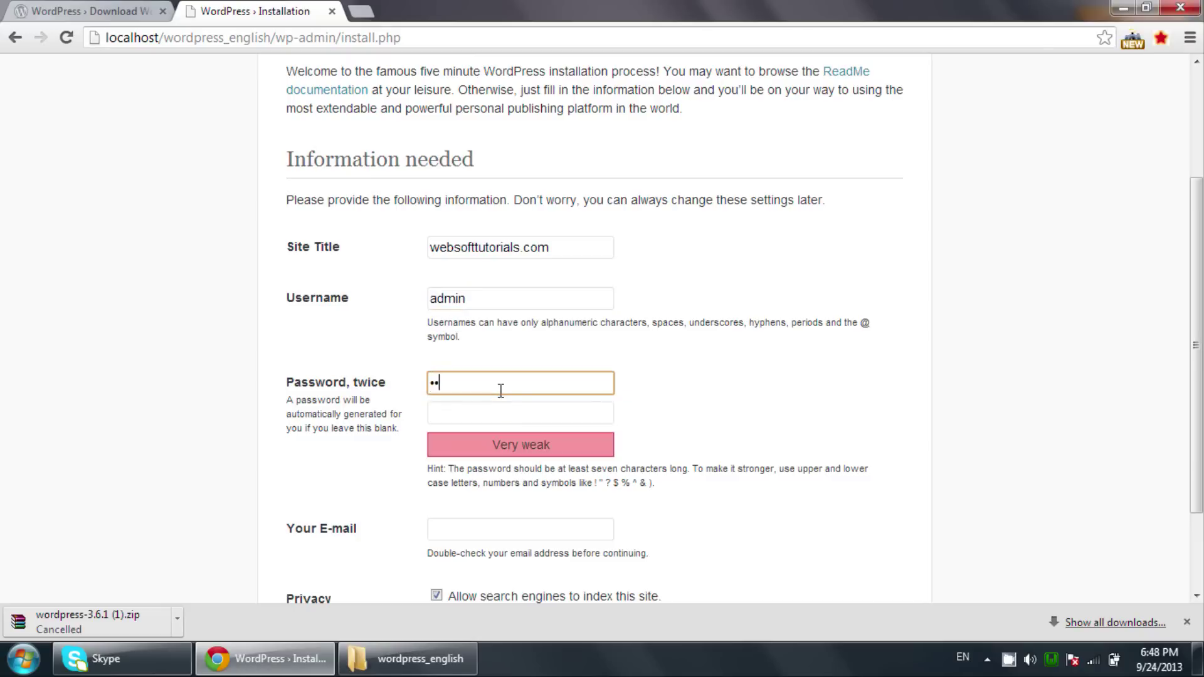
key(Tab)
text(12345)
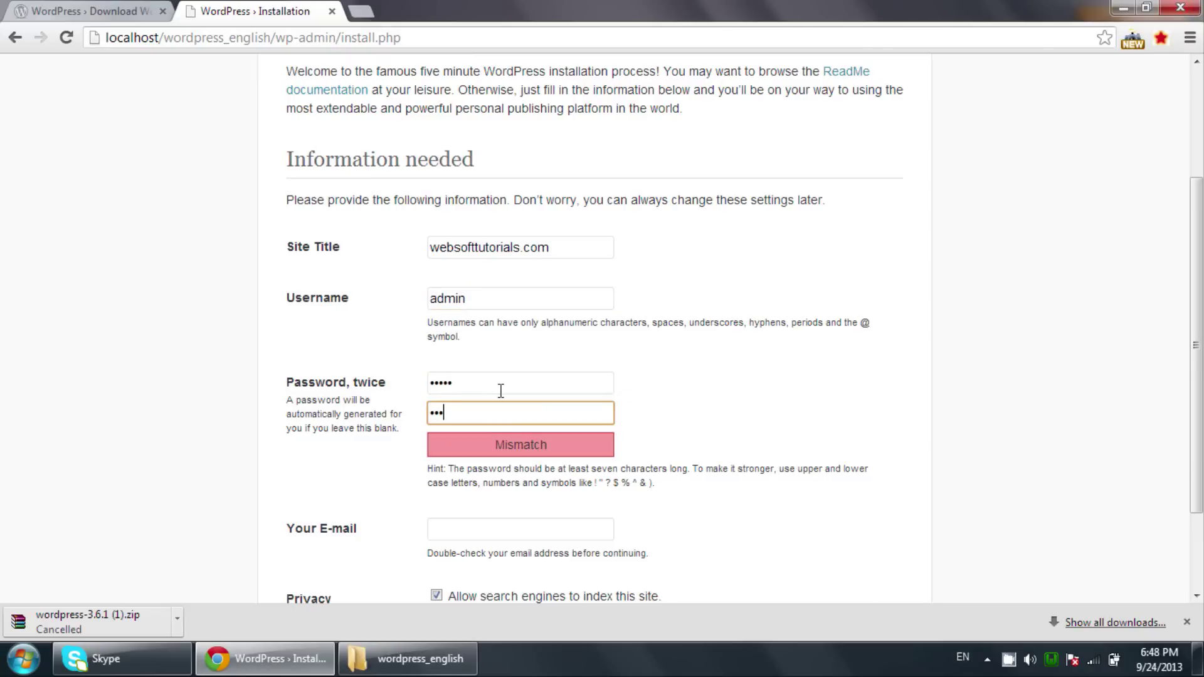
scroll(501, 390, down, 1)
scroll(501, 390, down, 1)
click(502, 407)
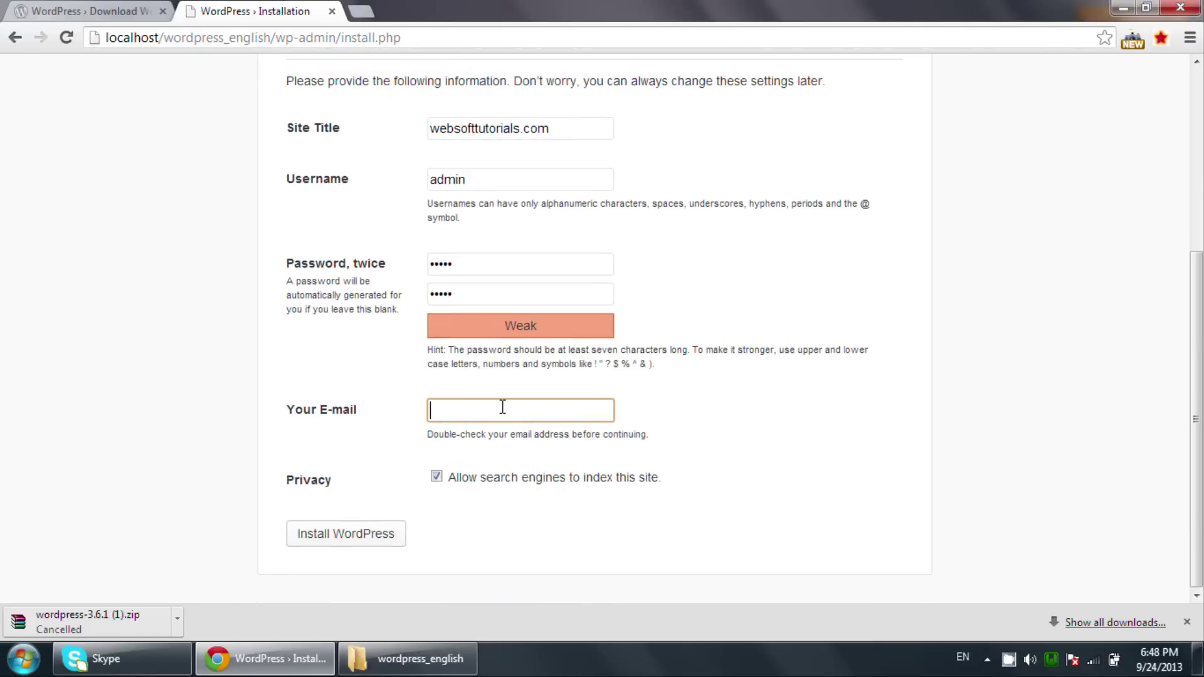
text(rishab)
key(Down)
key(Tab)
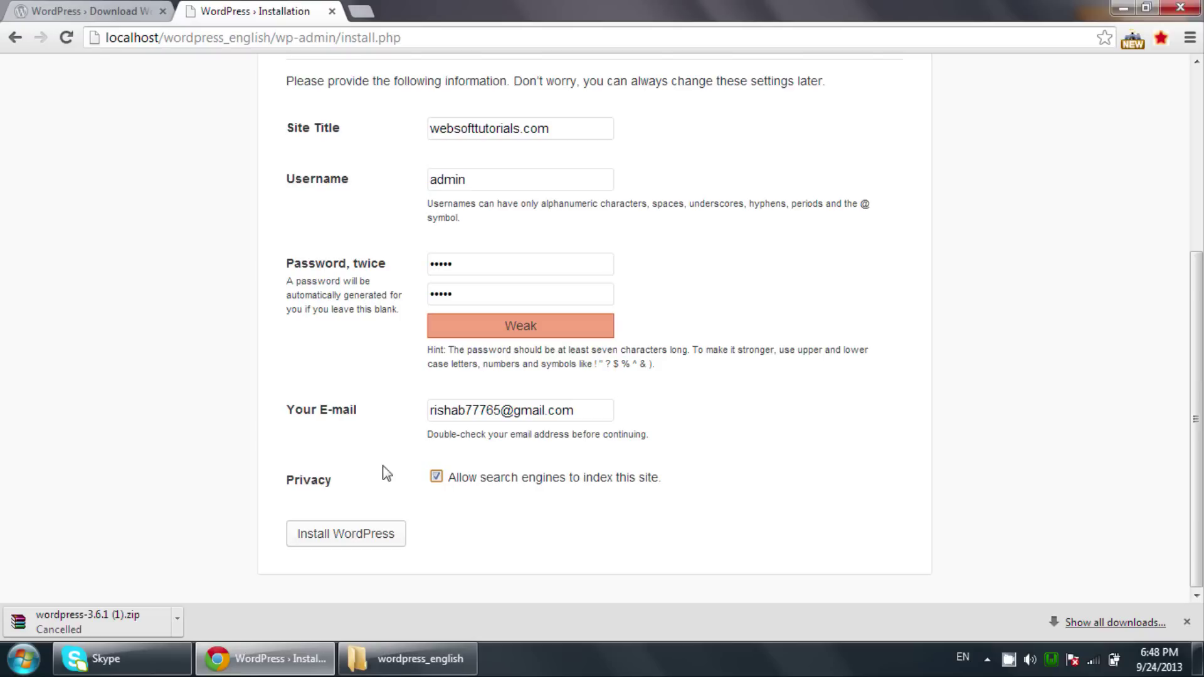
click(363, 537)
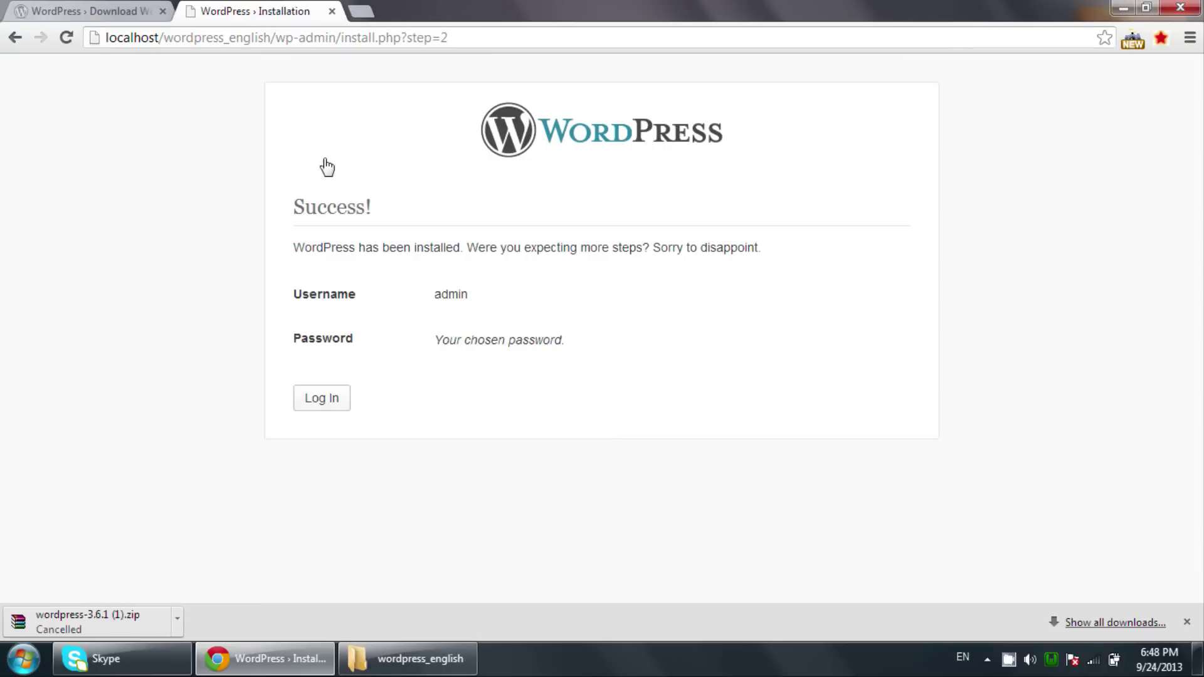
Highlight the Success! heading and installation confirmation, then go to the login page.
drag(294, 207, 418, 209)
drag(294, 248, 465, 247)
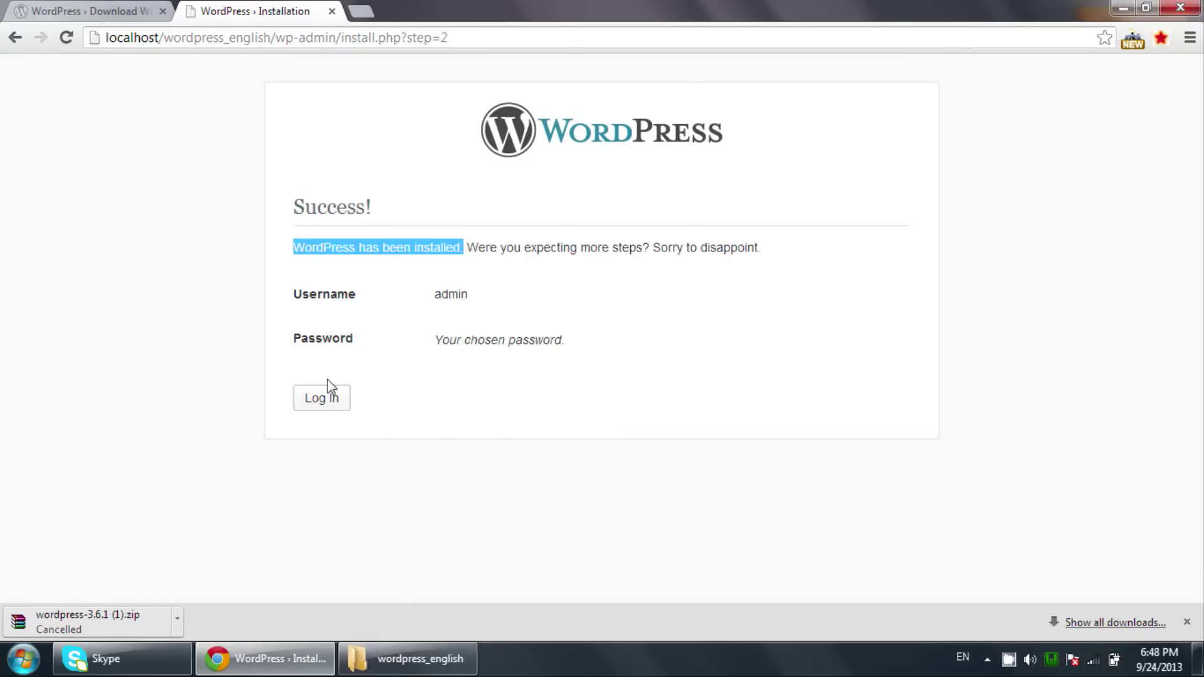
click(329, 398)
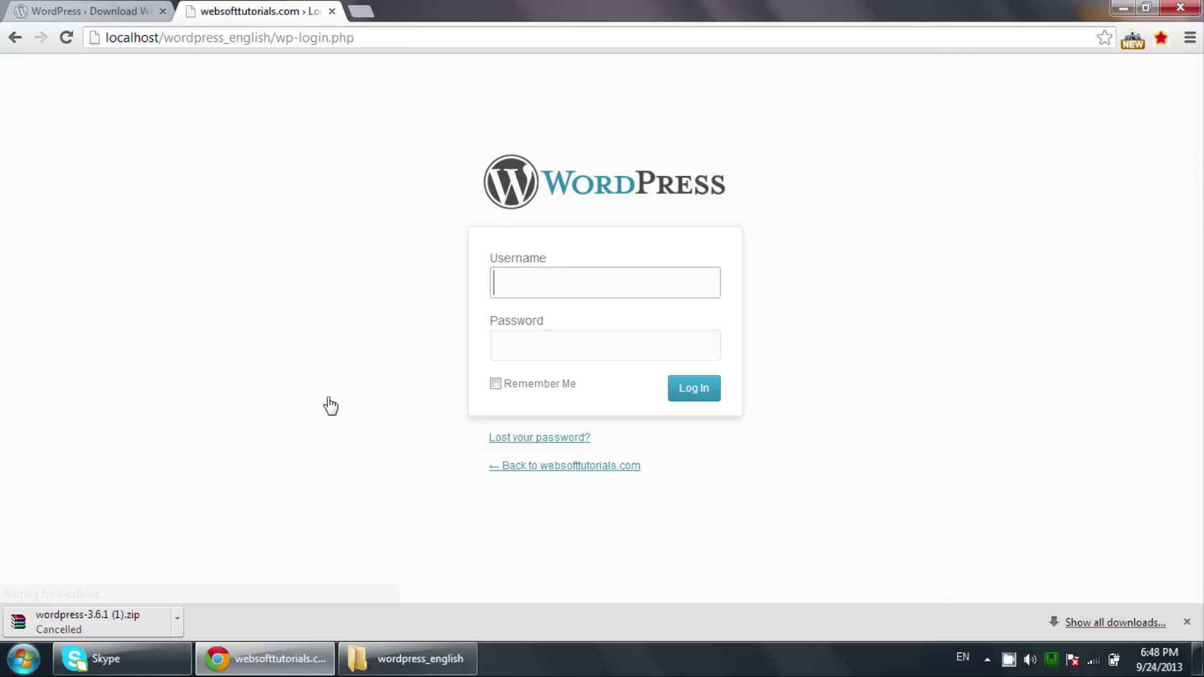
Log in with username admin and the account password.
click(545, 292)
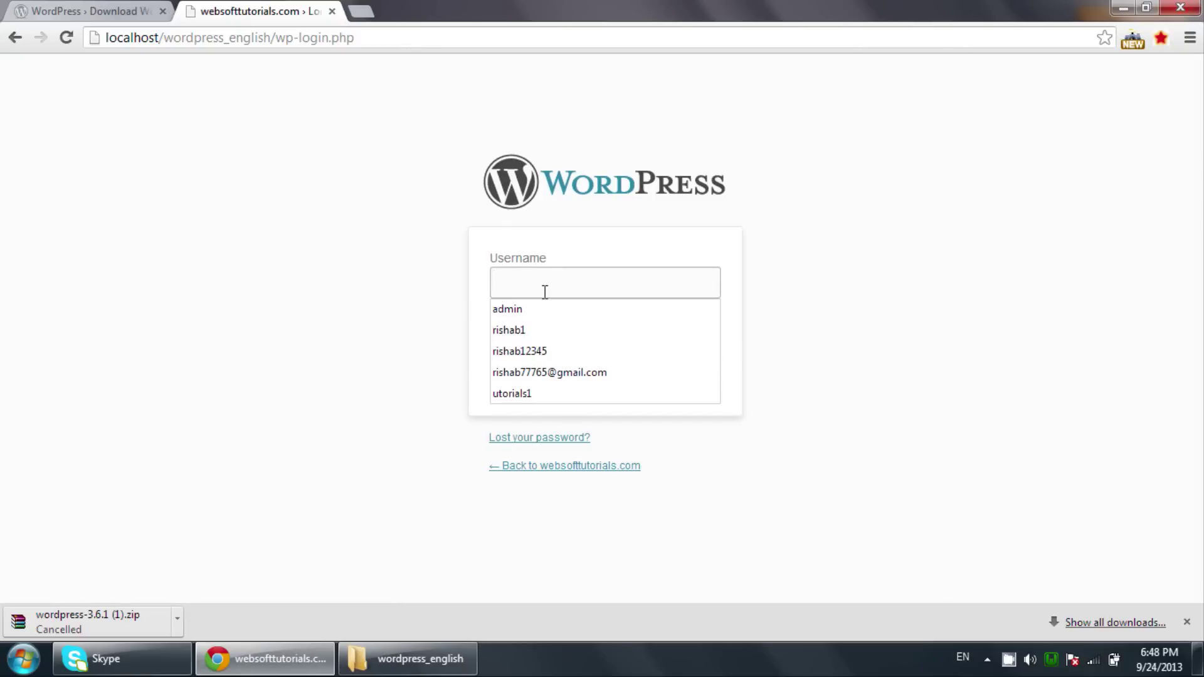
text(admin)
key(Tab)
text(admin)
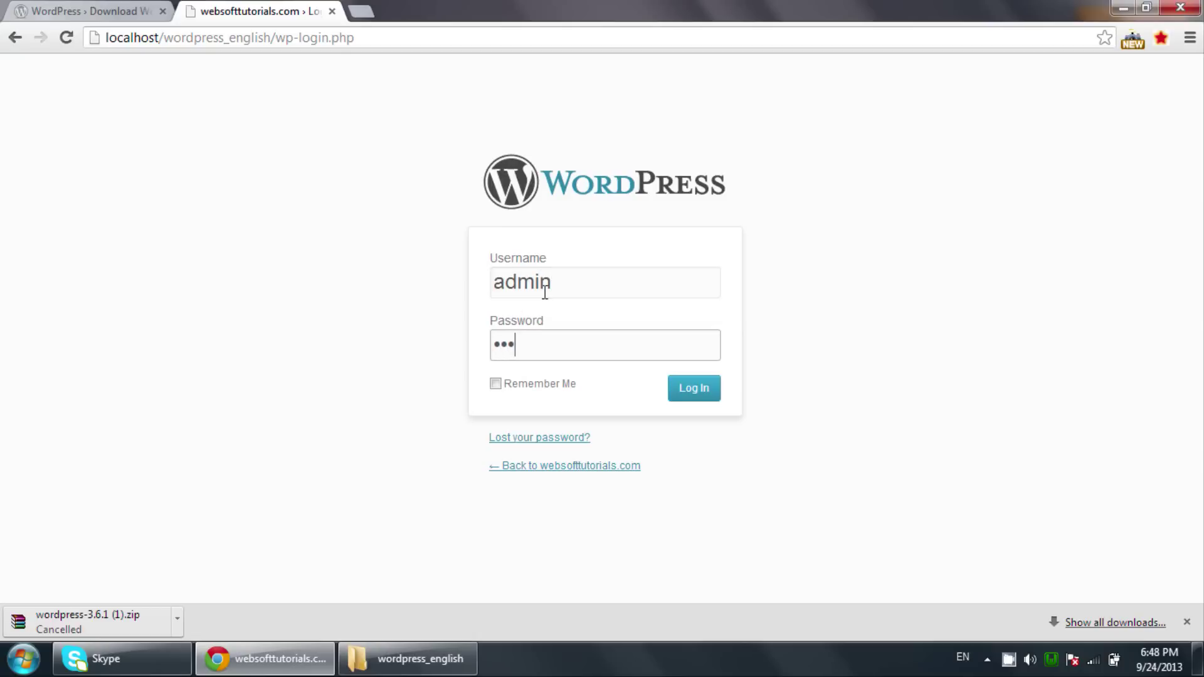
key(Return)
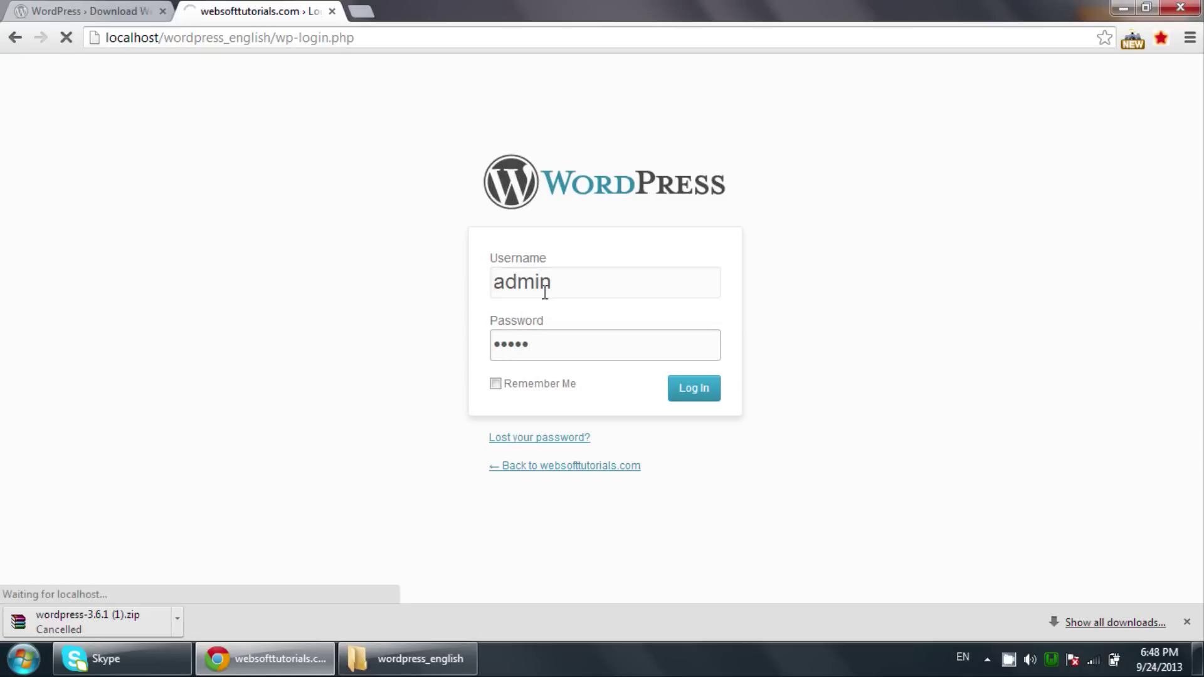